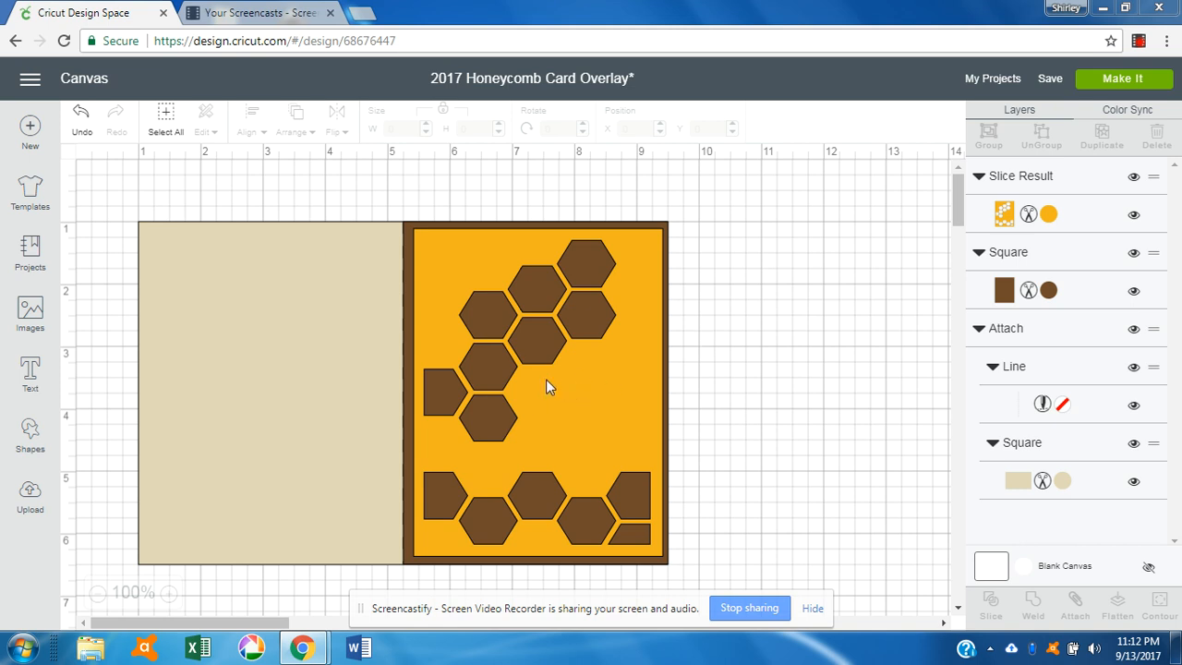
Step: Search the images for 'honeycomb' and insert the pink honeycomb Sleeve card onto the canvas
{"action": "left_click", "coordinate": [27, 314]}
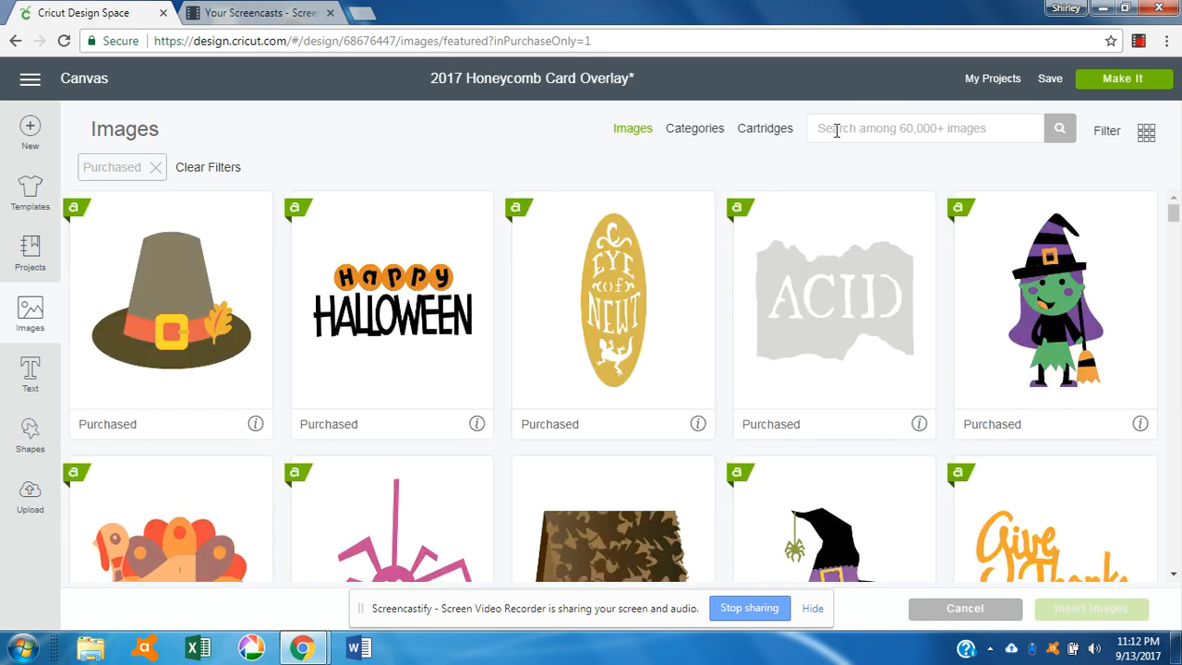
{"action": "left_click", "coordinate": [1108, 131]}
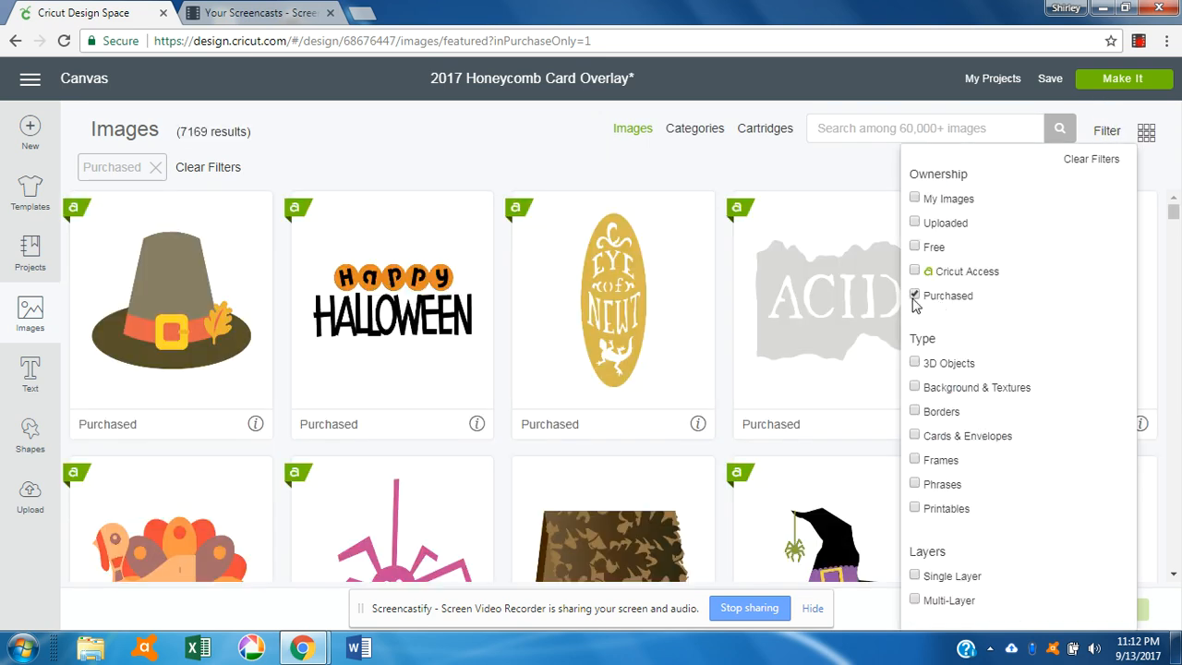
{"action": "left_click", "coordinate": [838, 134]}
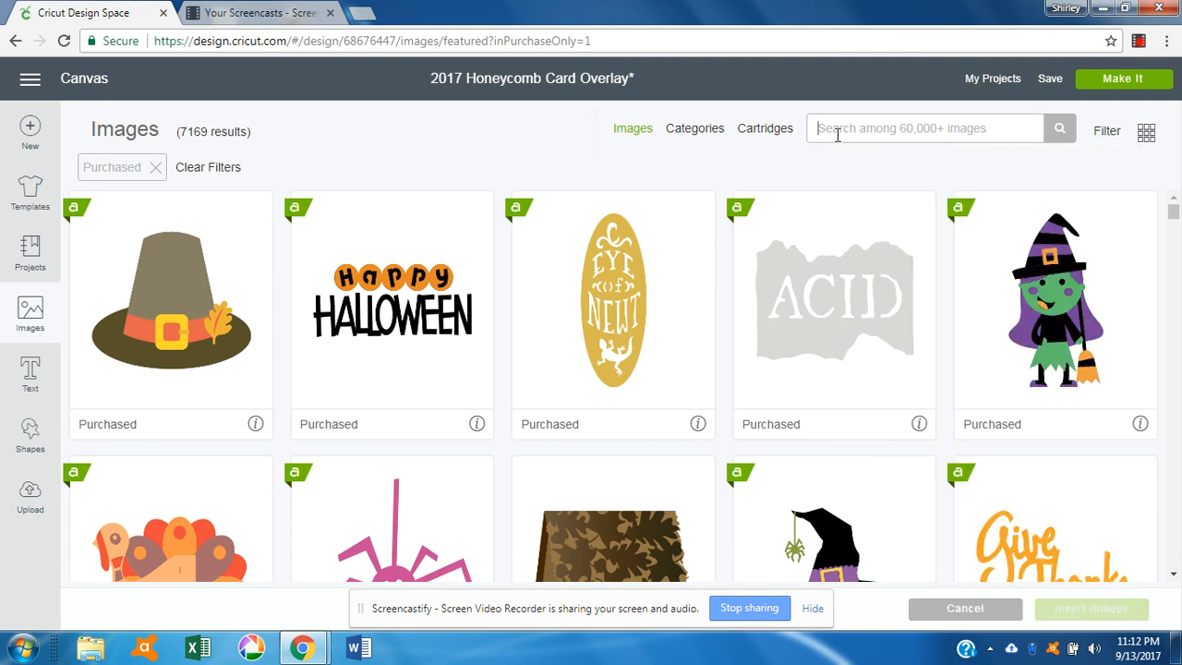
{"action": "type", "text": "honeycomb"}
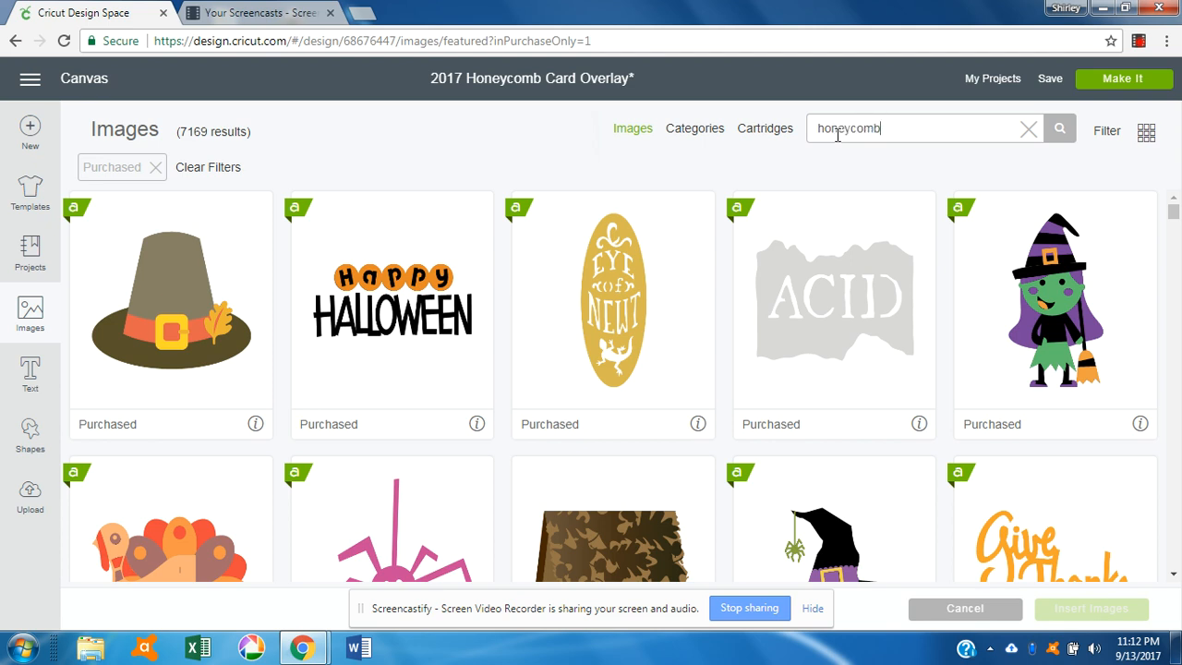
{"action": "key", "text": "Return"}
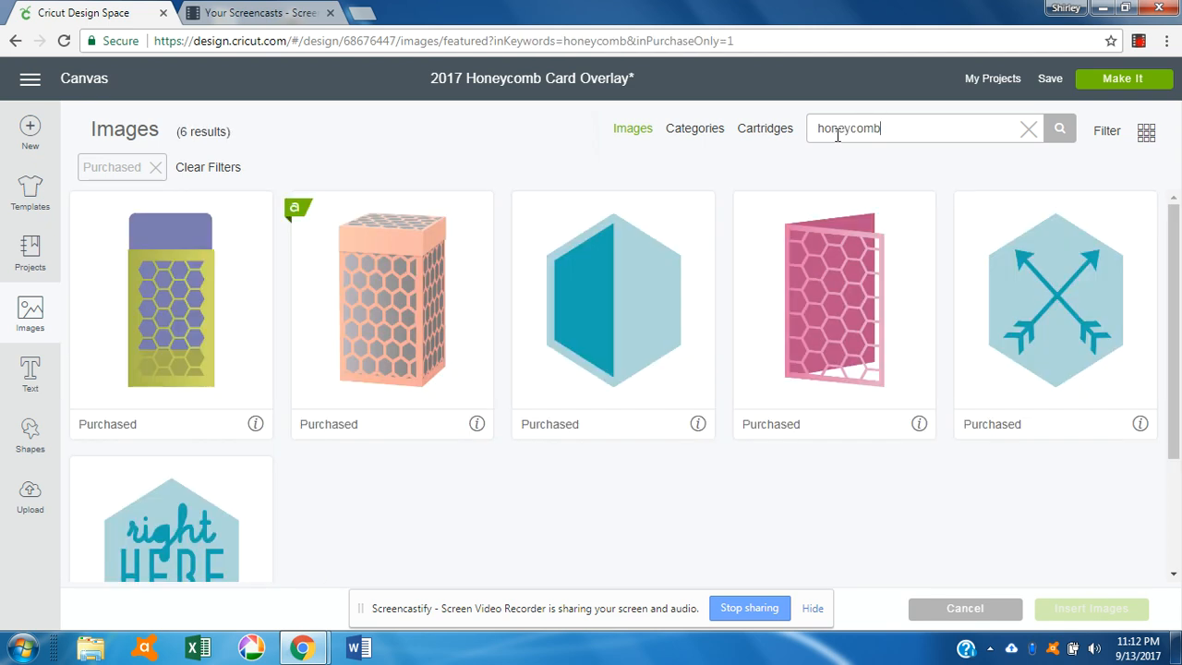
{"action": "left_click", "coordinate": [851, 345]}
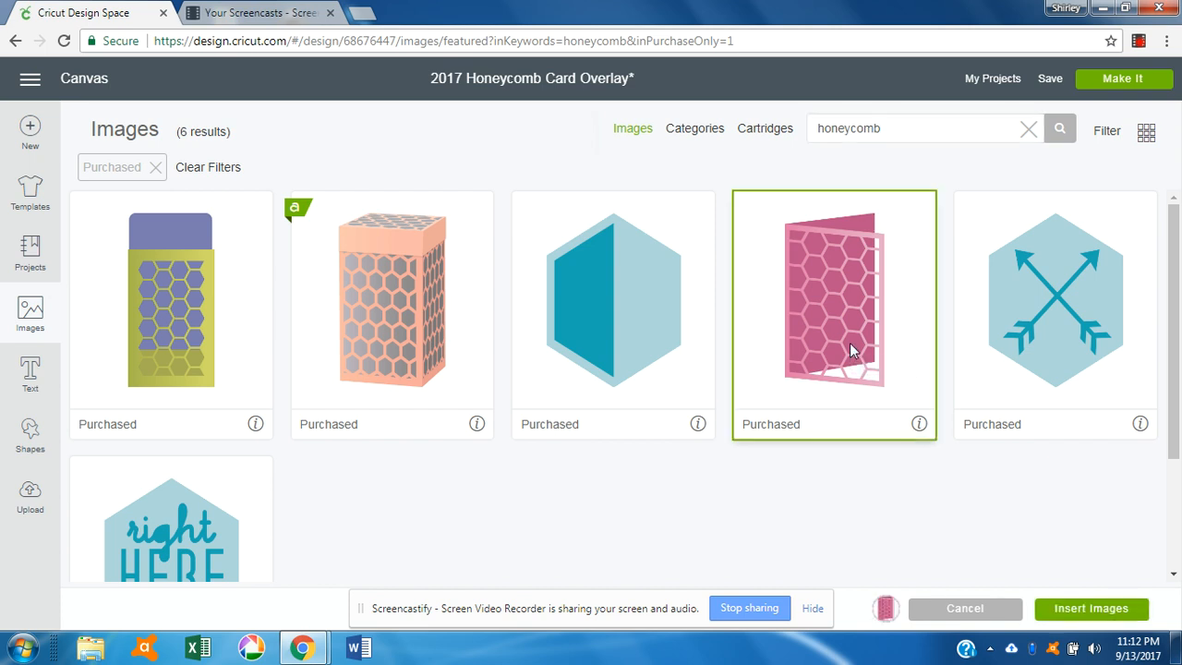
{"action": "left_click", "coordinate": [1082, 611]}
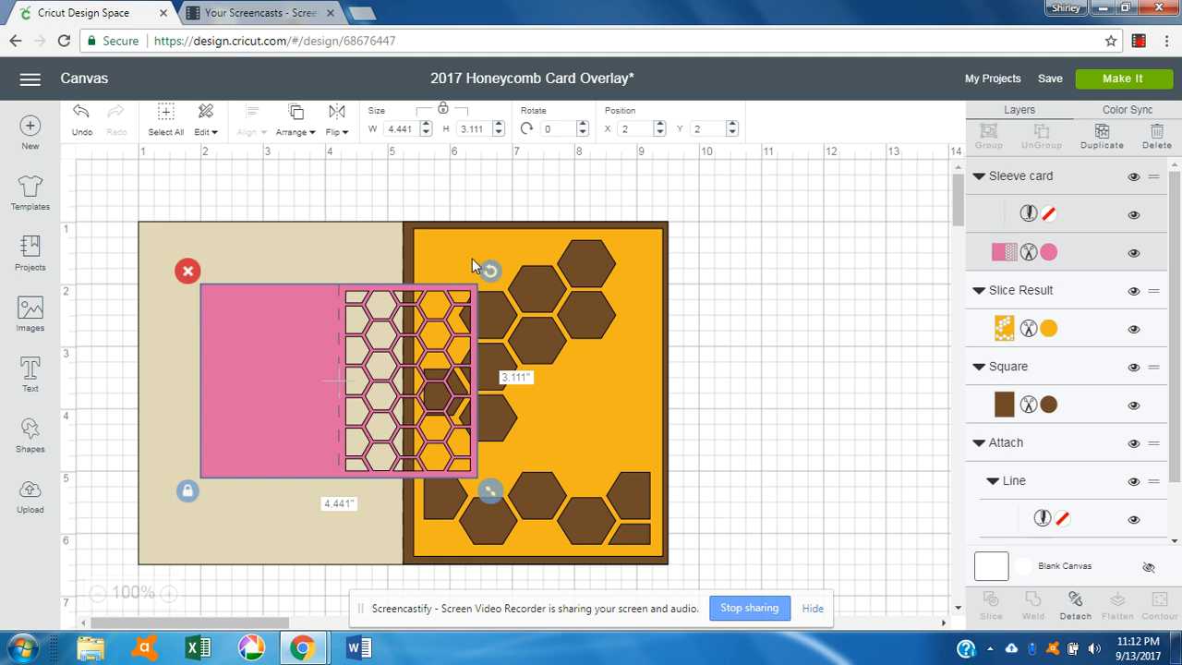
Step: Hide the orange card's Slice Result, Square, Line and Attach layers
{"action": "left_click", "coordinate": [1135, 291]}
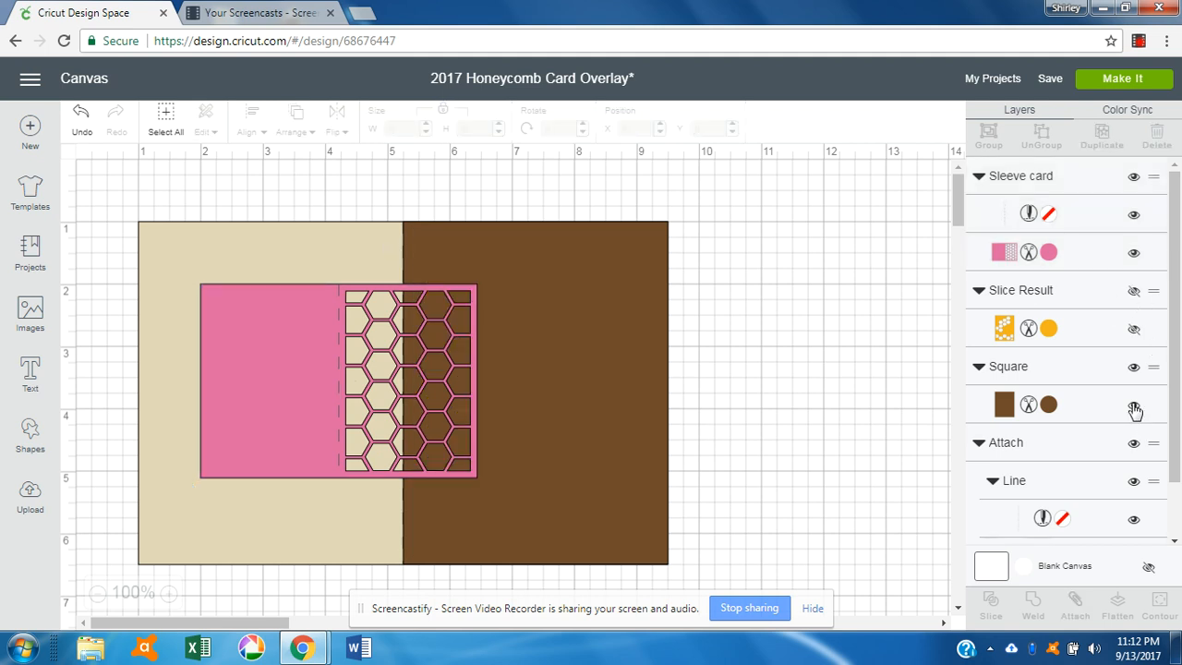
{"action": "left_click", "coordinate": [1134, 407]}
{"action": "left_click", "coordinate": [1136, 520]}
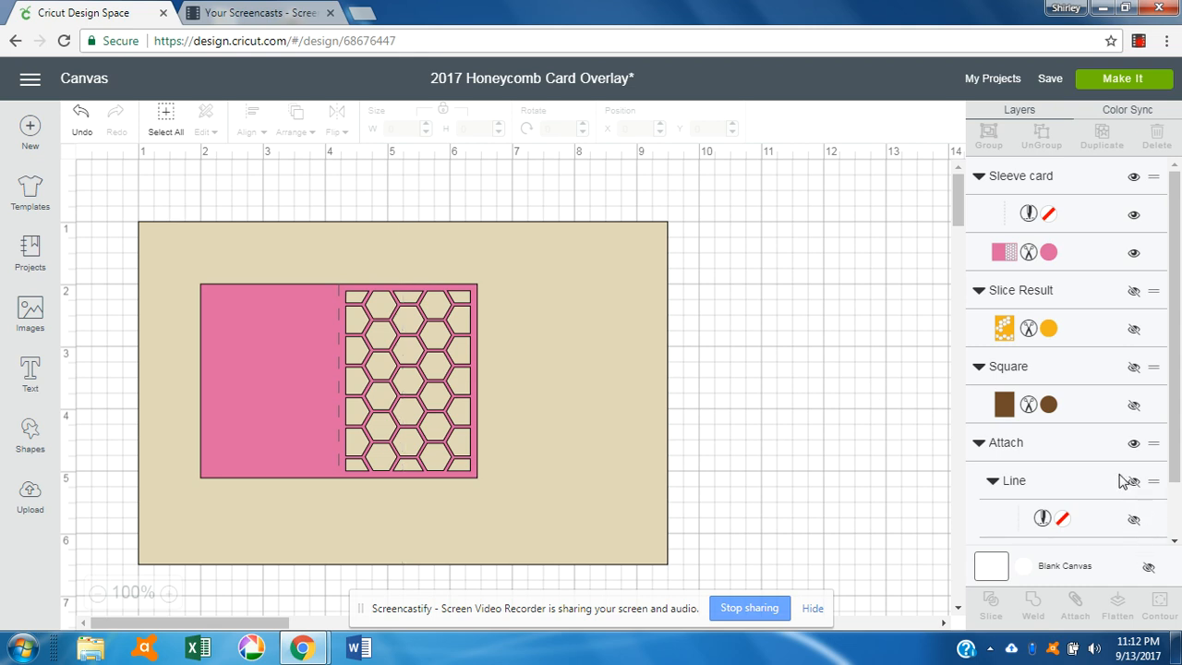
{"action": "left_click", "coordinate": [1135, 448]}
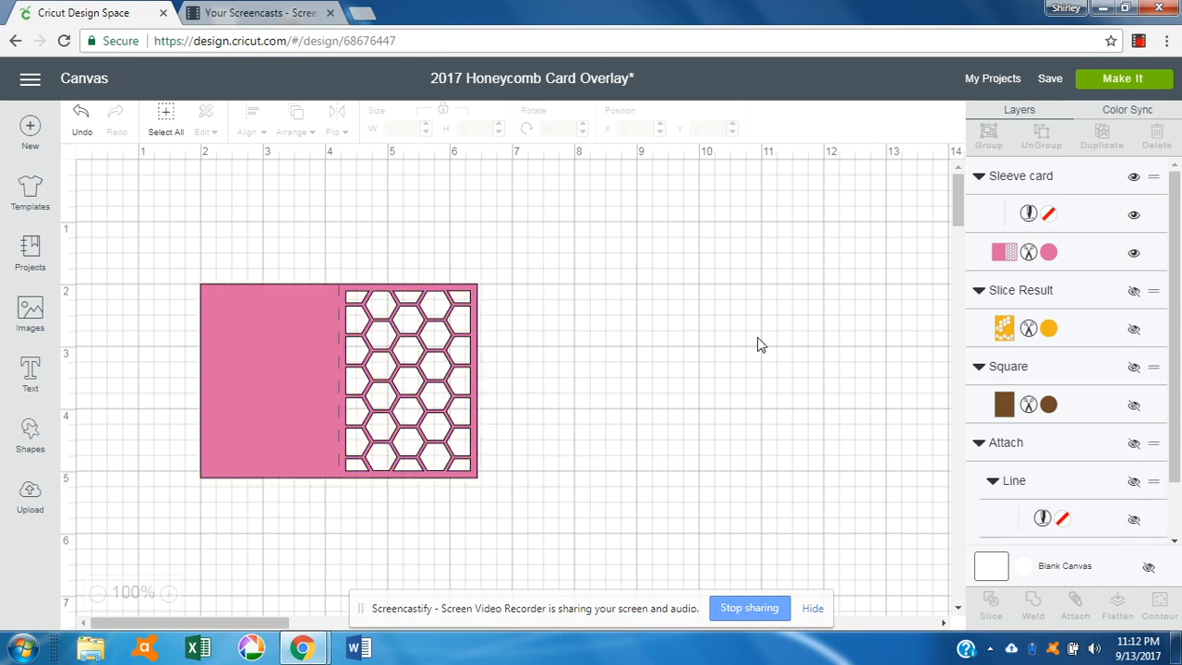
Step: Enlarge the pink Sleeve card to 5.5 in tall and move it up-left
{"action": "left_click_drag", "start_coordinate": [429, 347], "coordinate": [485, 294]}
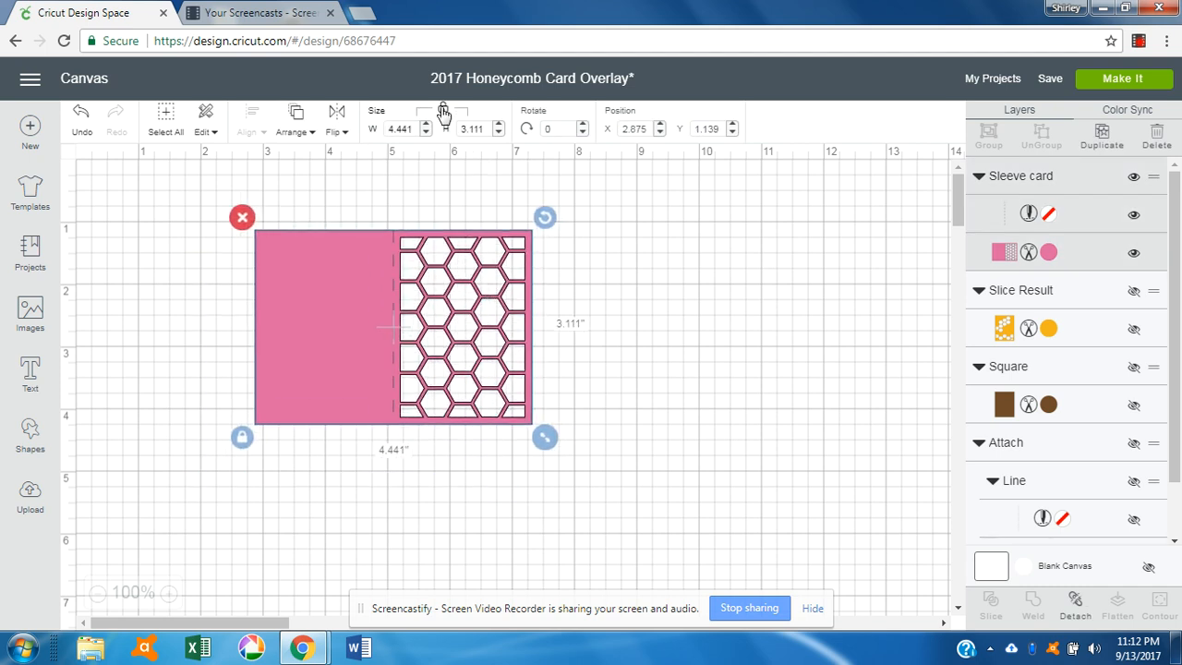
{"action": "left_click", "coordinate": [487, 129]}
{"action": "type", "text": "5.5"}
{"action": "key", "text": "Tab"}
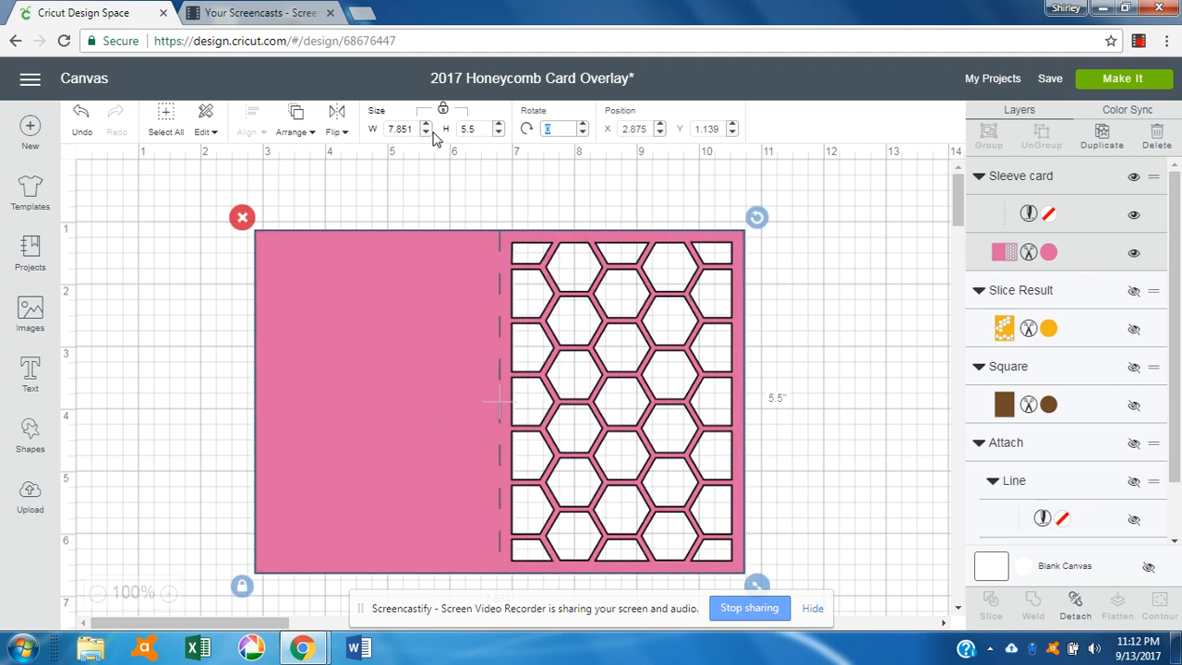
{"action": "left_click_drag", "start_coordinate": [366, 382], "coordinate": [281, 363]}
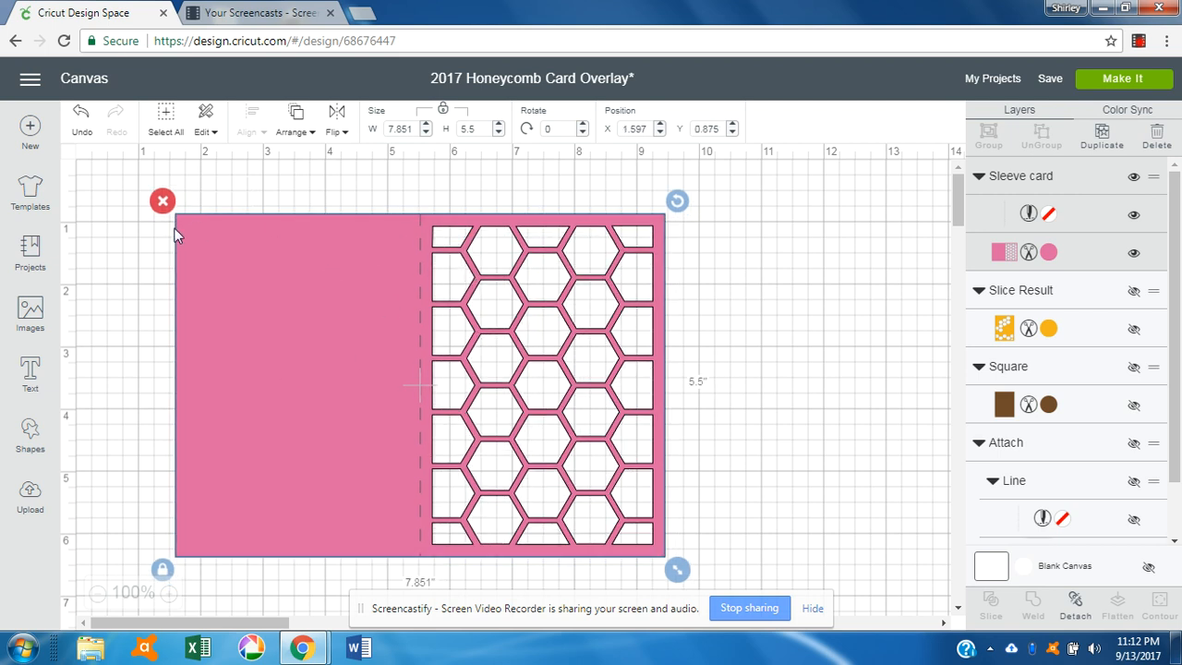
Step: Detach and delete the dashed score line from the pink card
{"action": "left_click", "coordinate": [1074, 605]}
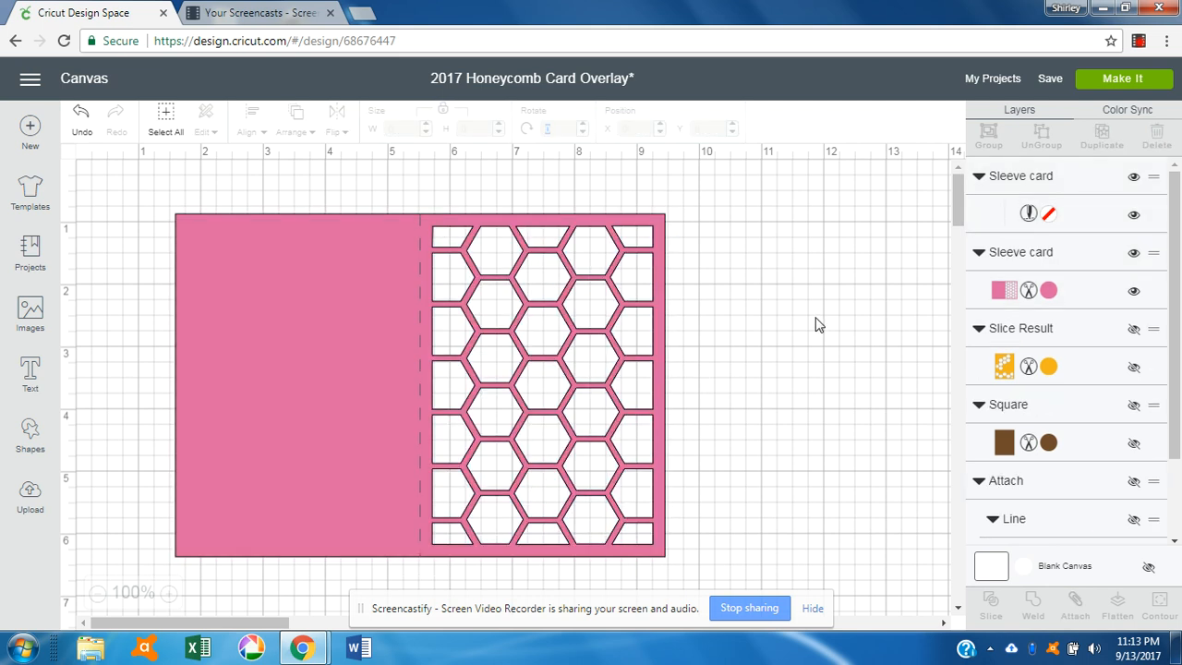
{"action": "left_click", "coordinate": [419, 304]}
{"action": "left_click", "coordinate": [408, 201]}
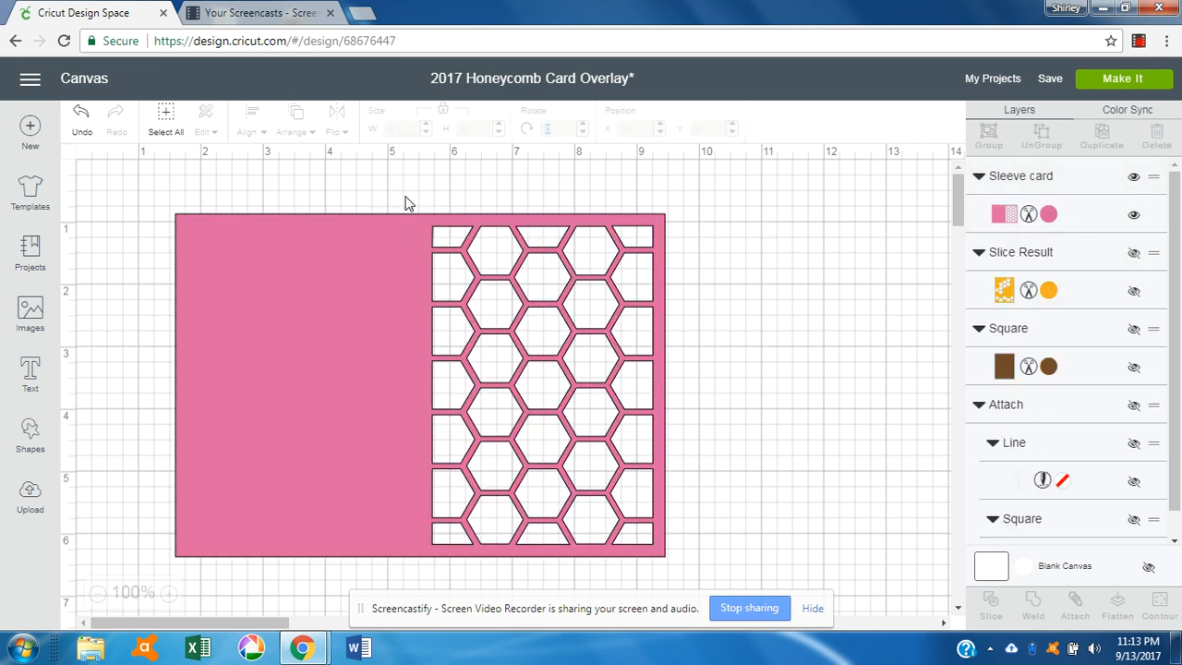
Step: Position the pink card at X 1, Y 1
{"action": "left_click", "coordinate": [386, 264]}
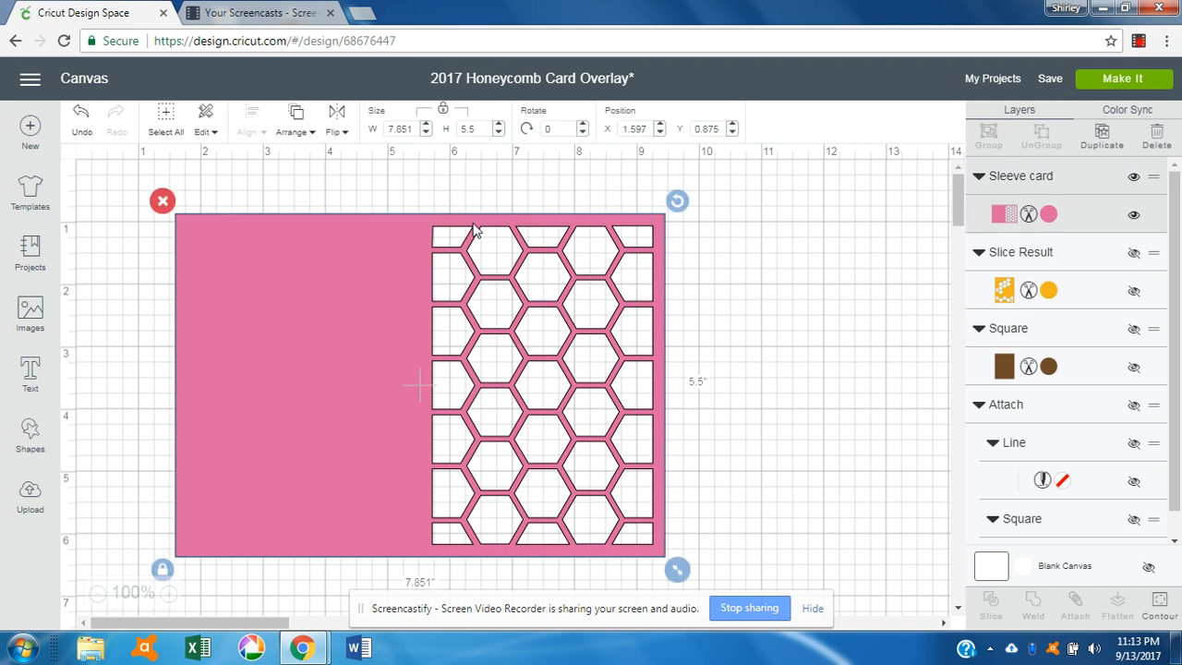
{"action": "left_click", "coordinate": [636, 129]}
{"action": "type", "text": "1"}
{"action": "key", "text": "Tab"}
{"action": "type", "text": "1"}
{"action": "key", "text": "Return"}
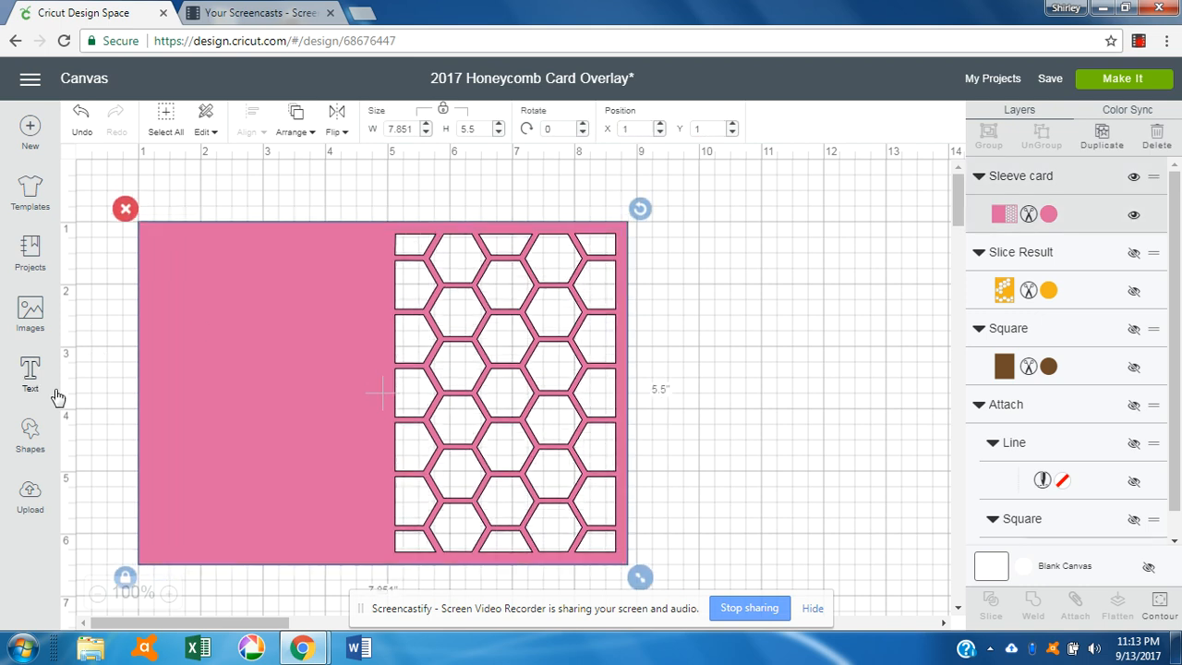
{"action": "left_click", "coordinate": [29, 440]}
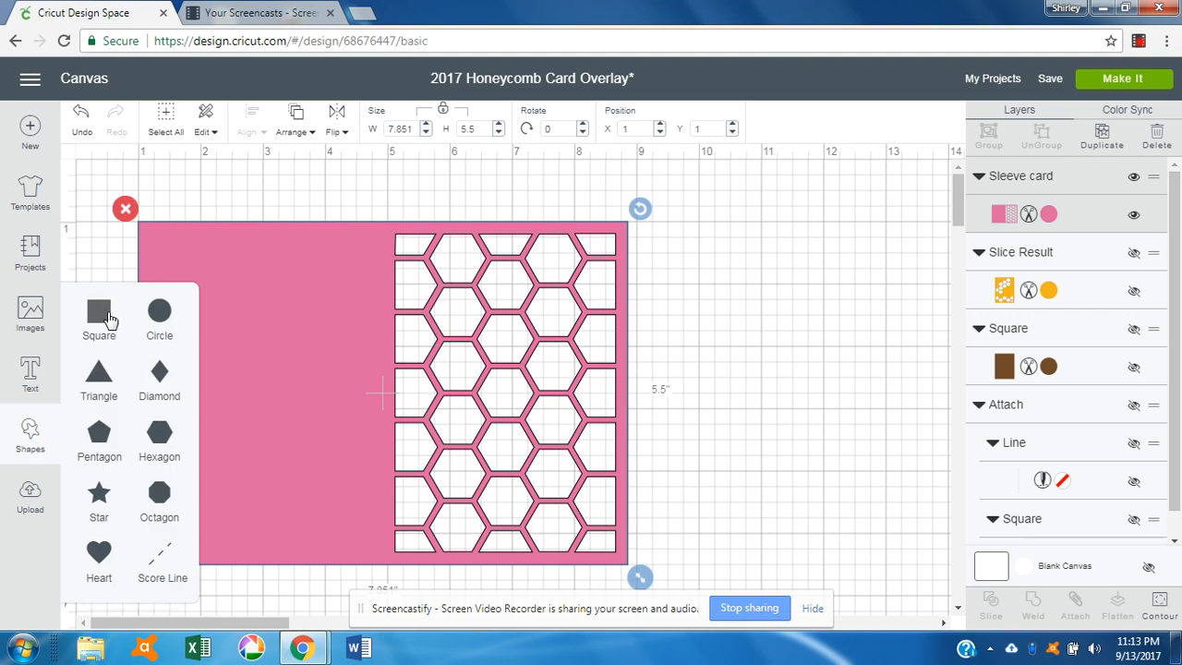
Step: Insert a square and place it at X 1, Y 1 on the card's top-left corner
{"action": "left_click", "coordinate": [108, 319]}
{"action": "left_click_drag", "start_coordinate": [377, 366], "coordinate": [285, 270]}
{"action": "left_click_drag", "start_coordinate": [623, 126], "coordinate": [665, 132]}
{"action": "type", "text": "1"}
{"action": "key", "text": "Tab"}
{"action": "type", "text": "1"}
{"action": "key", "text": "Return"}
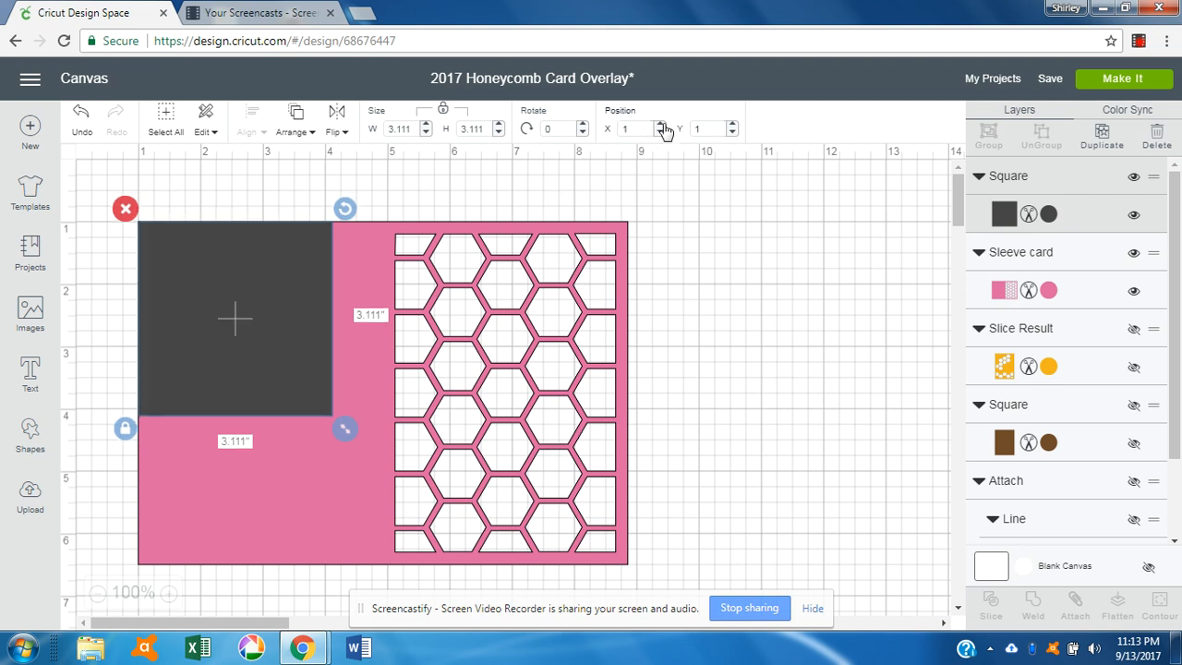
Step: Unlock proportions and stretch the square to about 3.97 × 5.75 in over the card's left half
{"action": "left_click", "coordinate": [124, 427]}
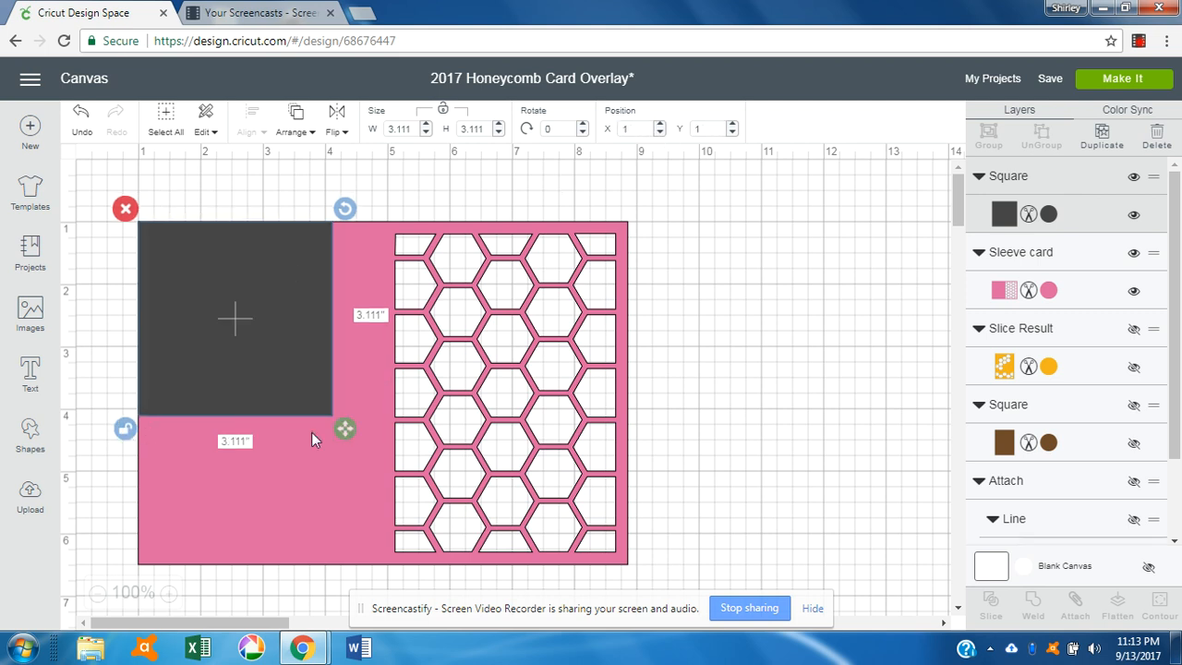
{"action": "left_click_drag", "start_coordinate": [346, 428], "coordinate": [401, 585]}
{"action": "left_click_drag", "start_coordinate": [360, 525], "coordinate": [357, 518]}
{"action": "left_click_drag", "start_coordinate": [396, 588], "coordinate": [401, 596]}
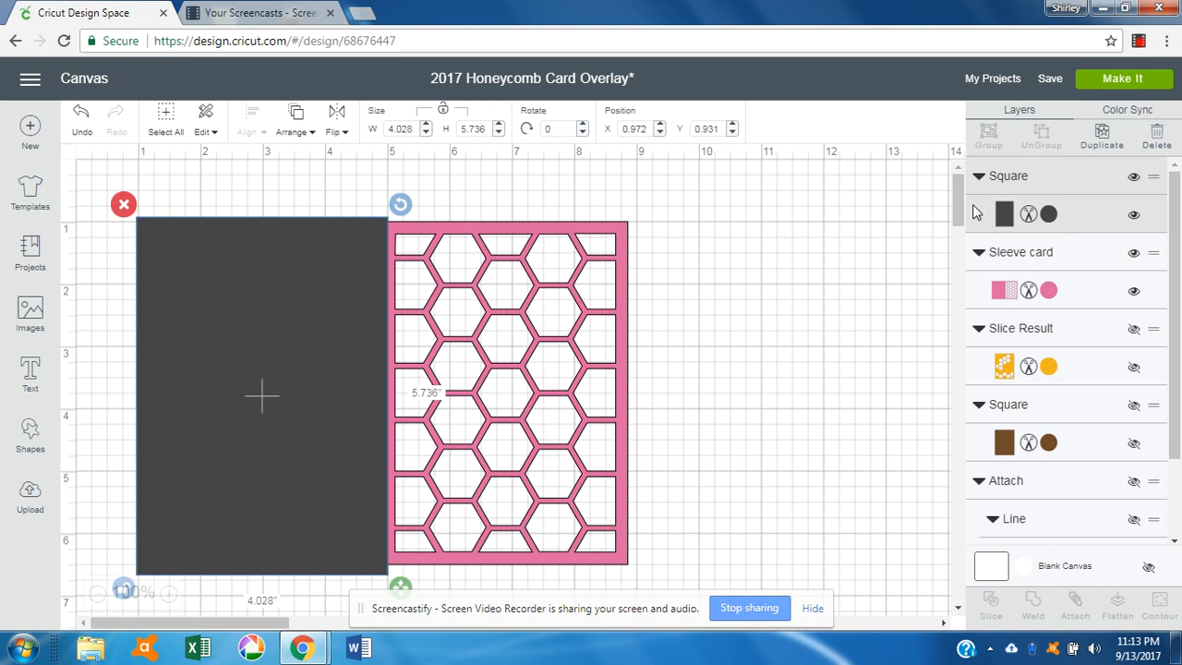
{"action": "left_click_drag", "start_coordinate": [958, 207], "coordinate": [958, 214]}
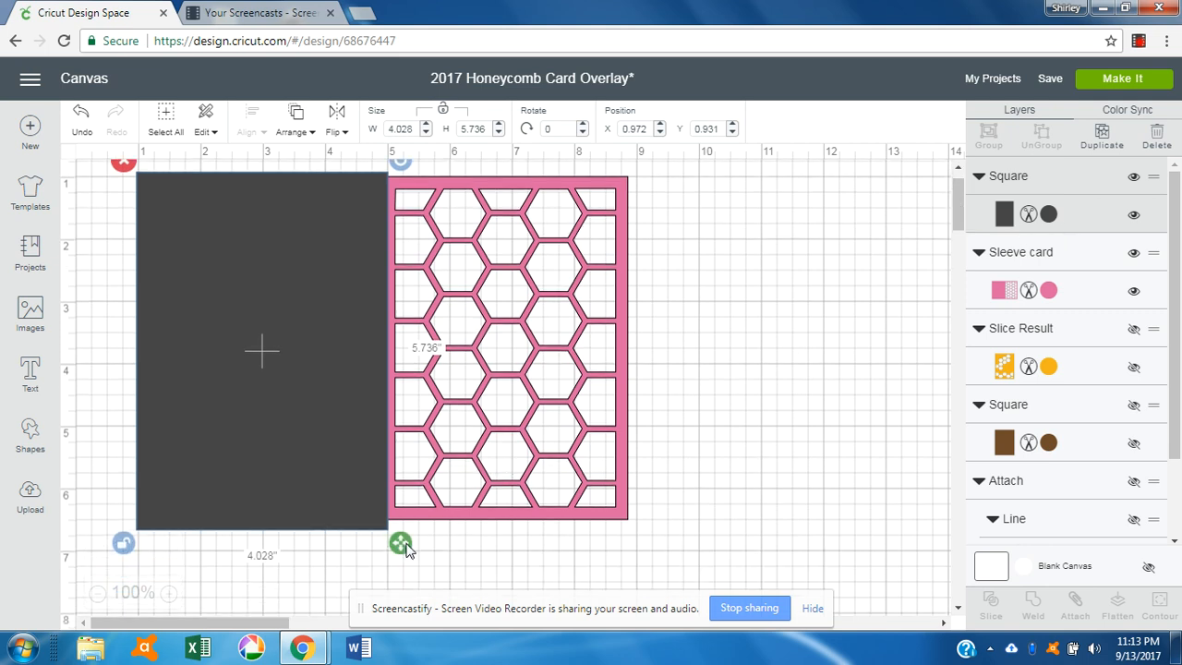
{"action": "left_click_drag", "start_coordinate": [405, 543], "coordinate": [397, 545]}
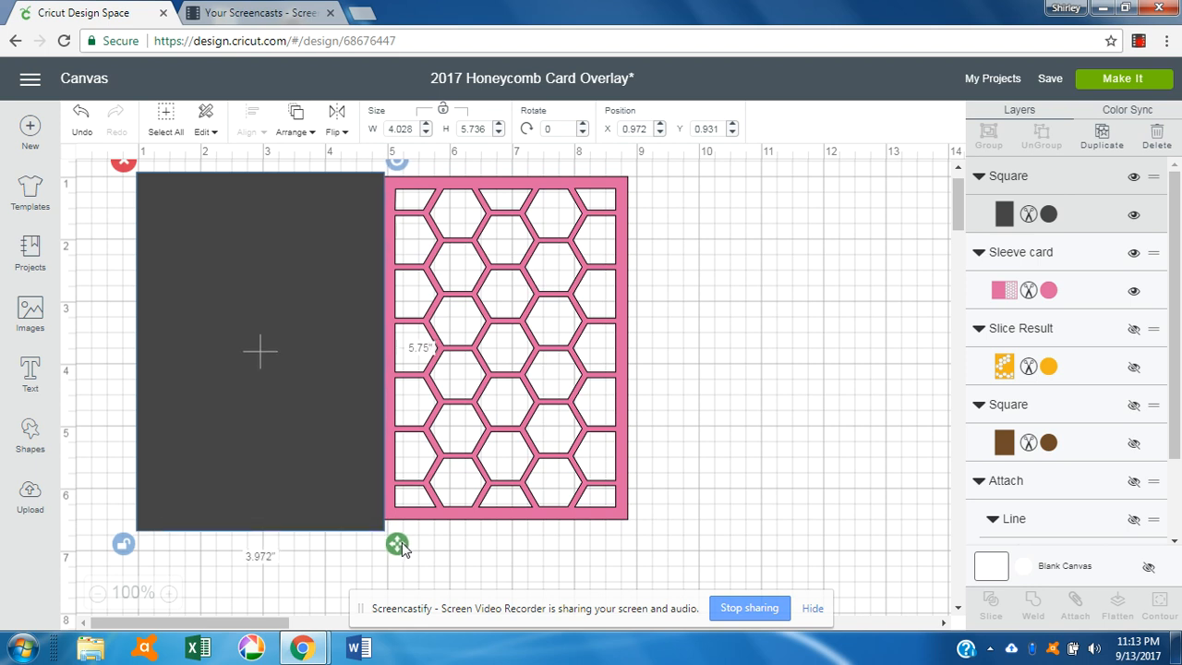
Step: Slice the dark rectangle out of the pink card and delete the rectangle piece
{"action": "left_click", "coordinate": [625, 442], "text": "shift"}
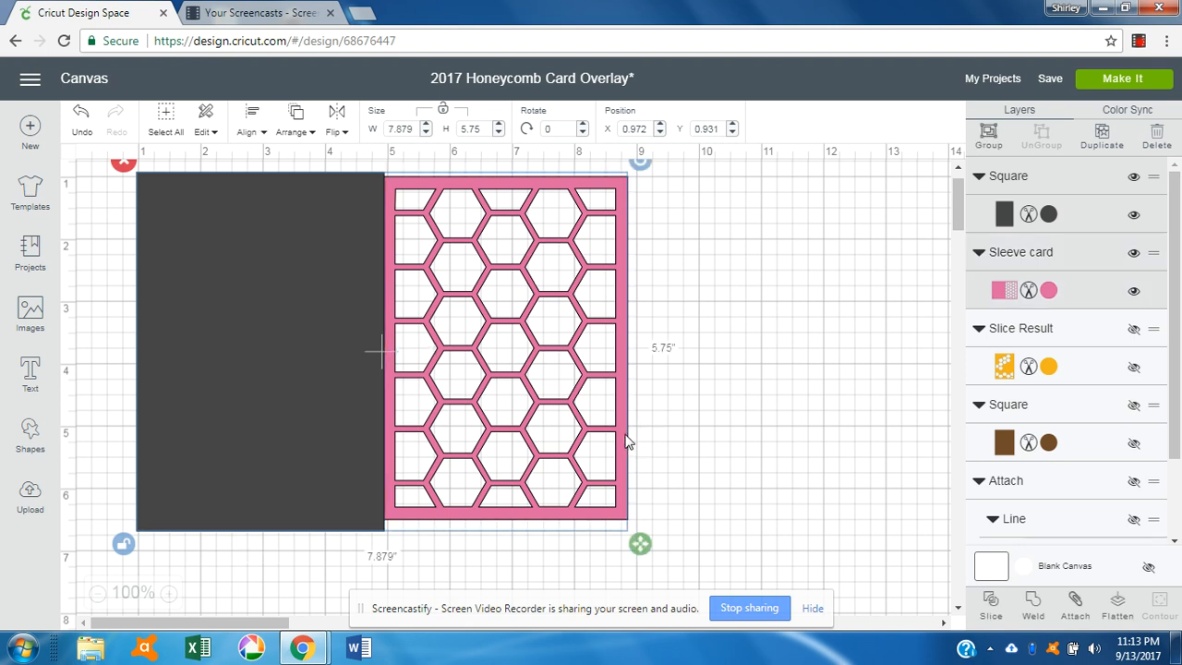
{"action": "left_click", "coordinate": [991, 606]}
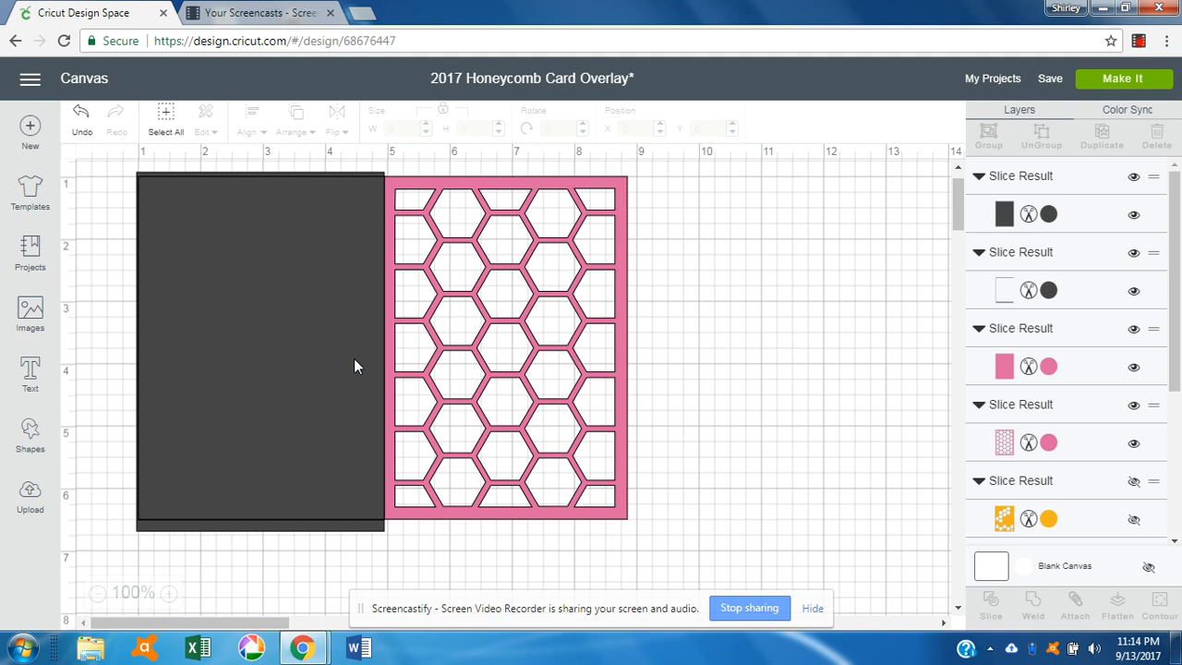
{"action": "left_click", "coordinate": [217, 359]}
{"action": "left_click", "coordinate": [129, 164]}
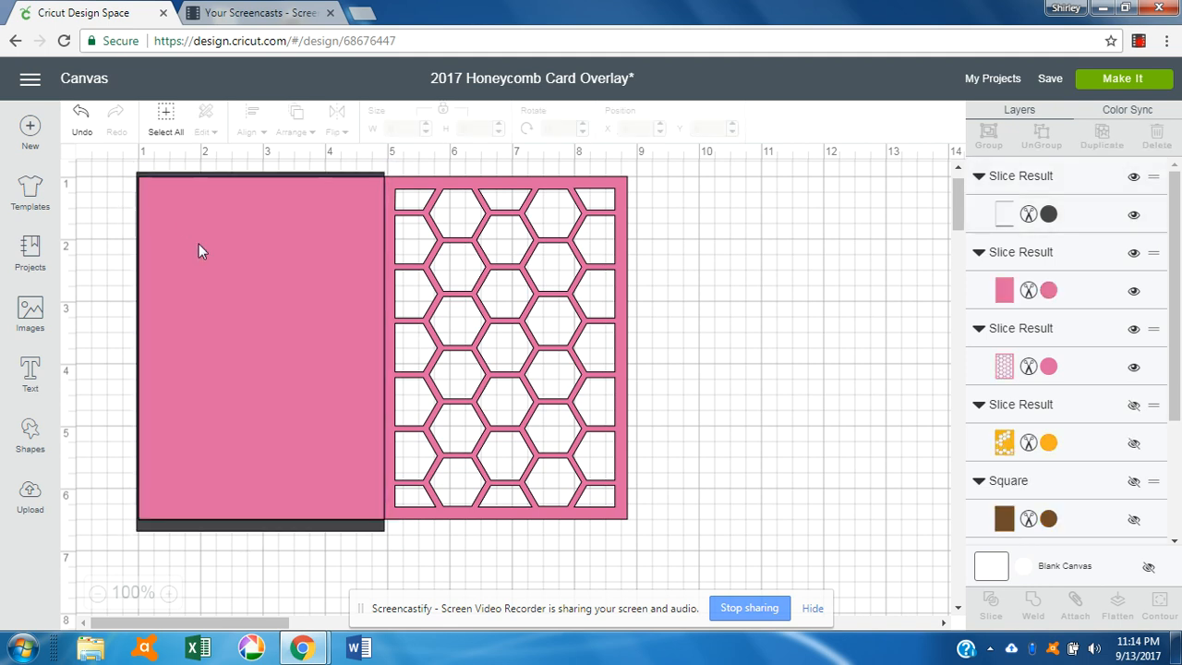
Step: Delete the leftover plain pink slice pieces
{"action": "left_click", "coordinate": [200, 246]}
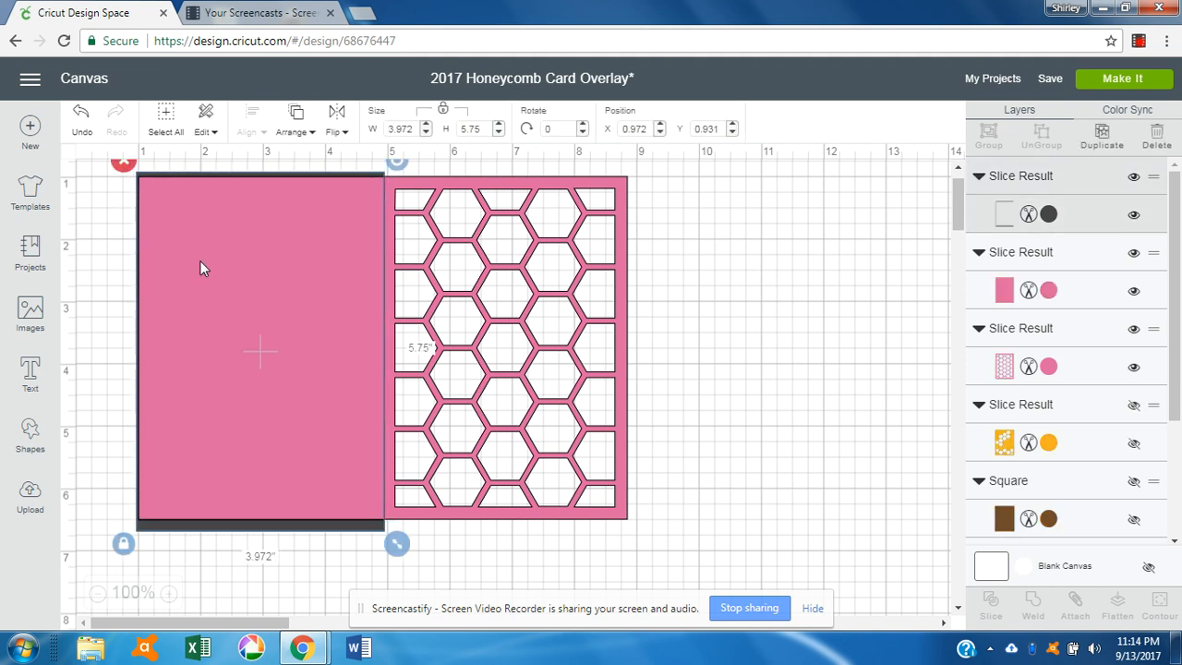
{"action": "left_click", "coordinate": [123, 162]}
{"action": "left_click", "coordinate": [178, 241]}
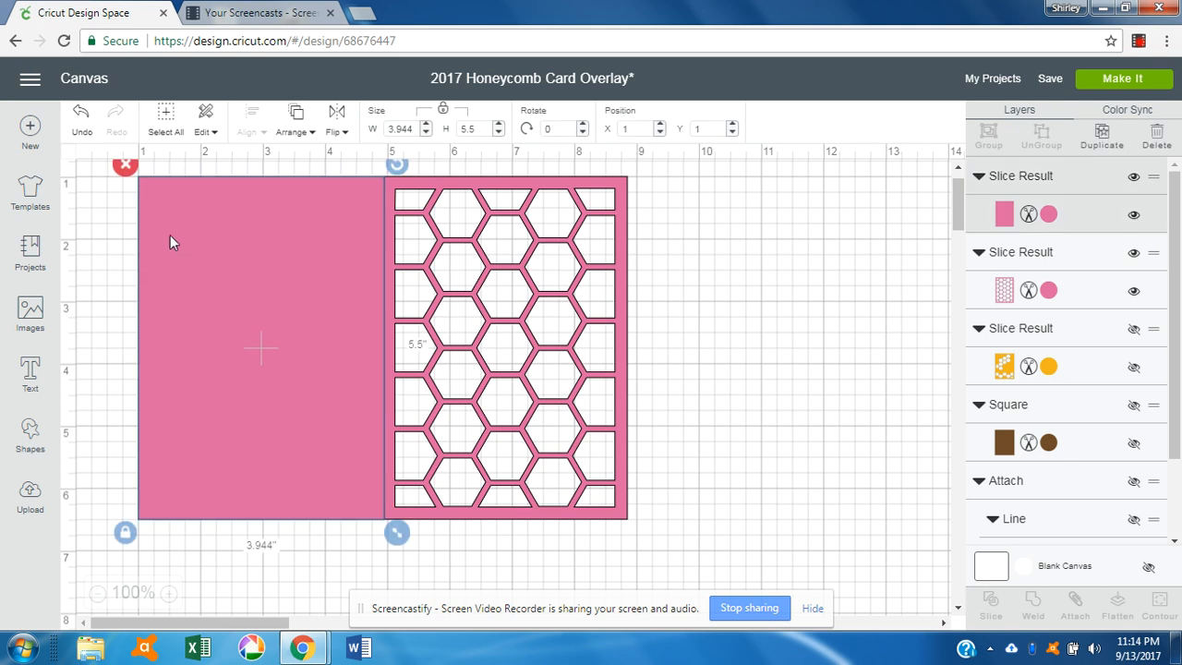
{"action": "left_click", "coordinate": [124, 163]}
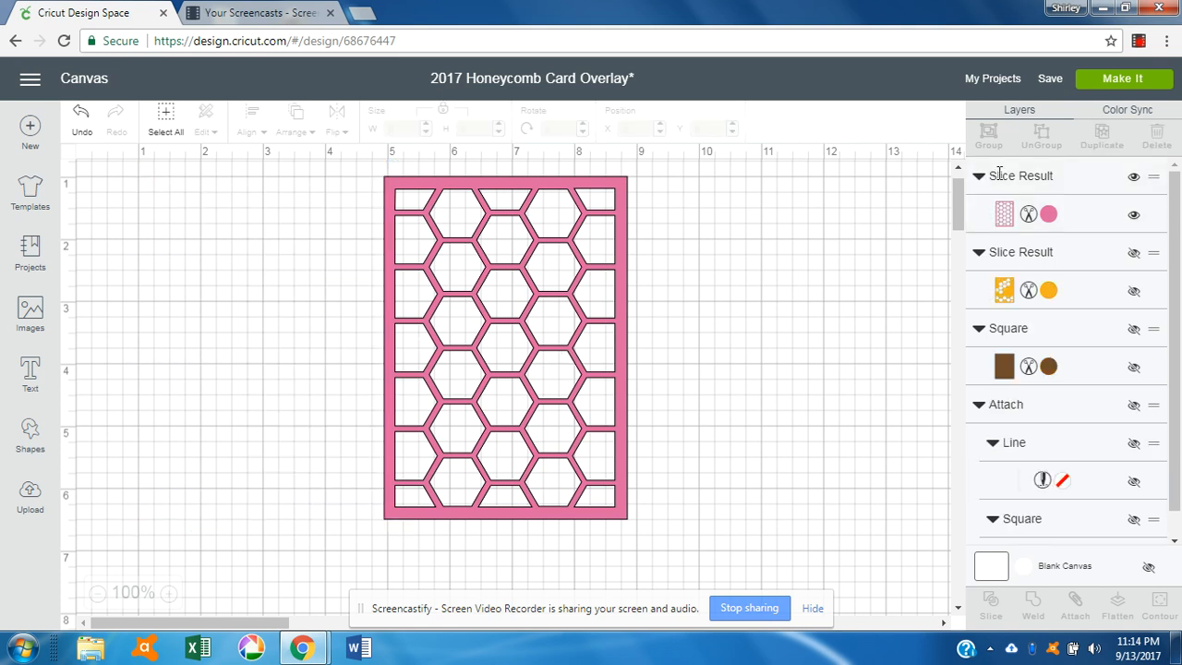
{"action": "left_click_drag", "start_coordinate": [958, 200], "coordinate": [957, 190]}
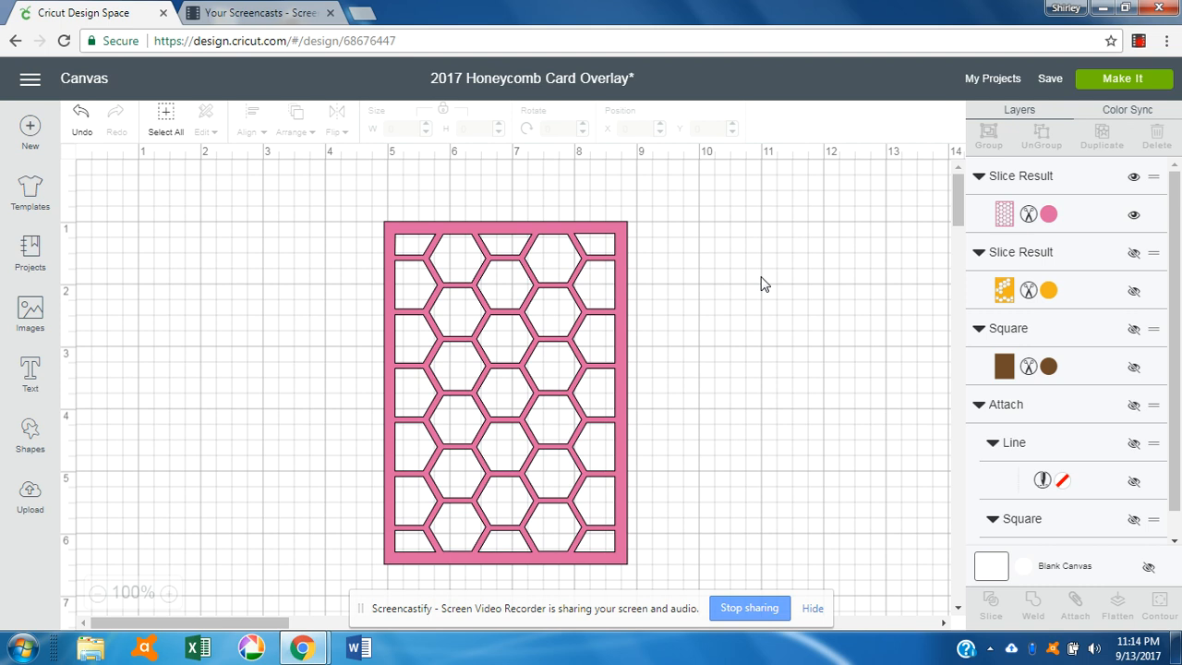
Step: Unlock proportions, set the pink honeycomb card to W 4 in and H 5.25 in, then relock
{"action": "left_click", "coordinate": [620, 279]}
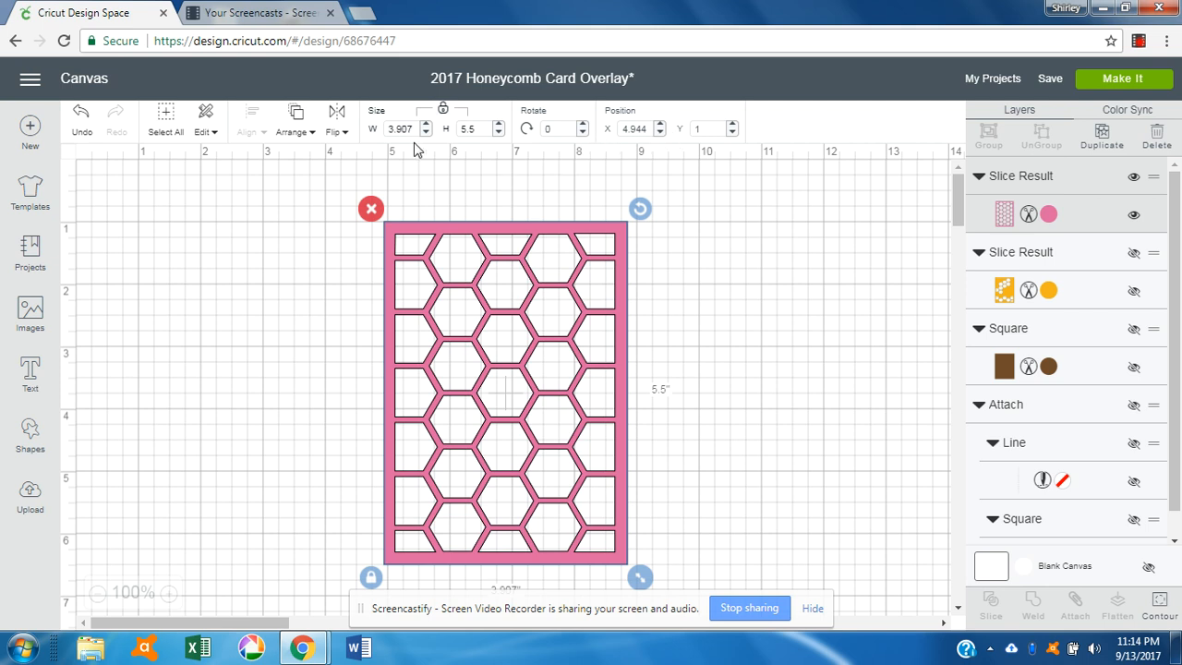
{"action": "left_click", "coordinate": [443, 109]}
{"action": "left_click_drag", "start_coordinate": [419, 128], "coordinate": [379, 130]}
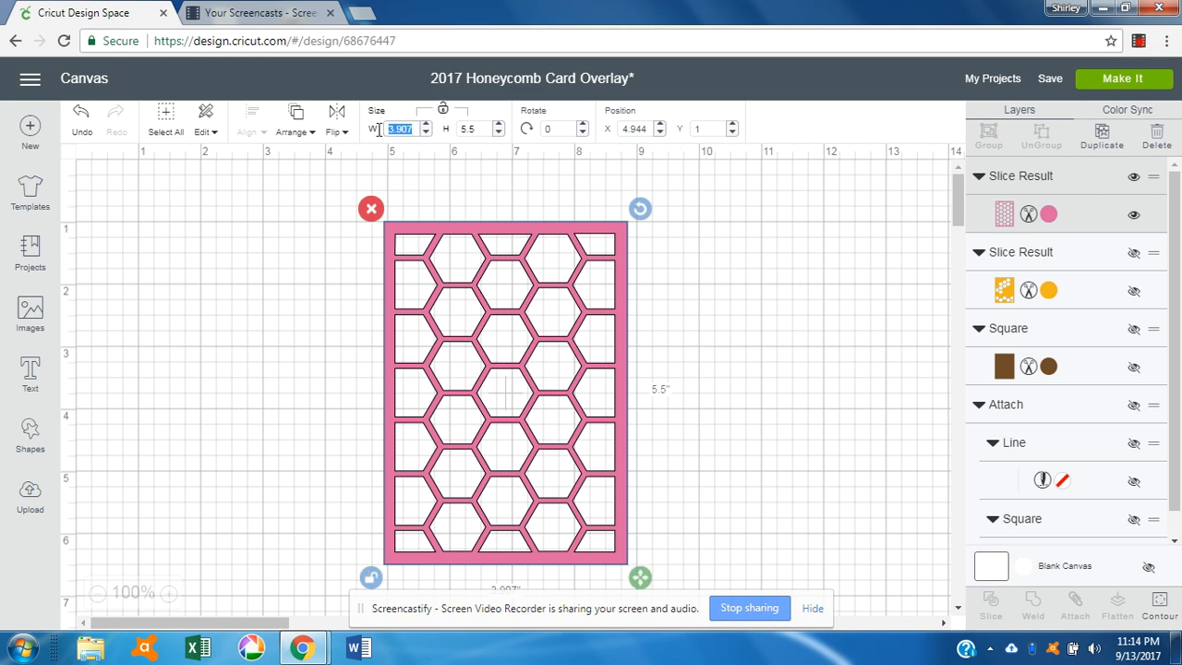
{"action": "type", "text": "4"}
{"action": "key", "text": "Tab"}
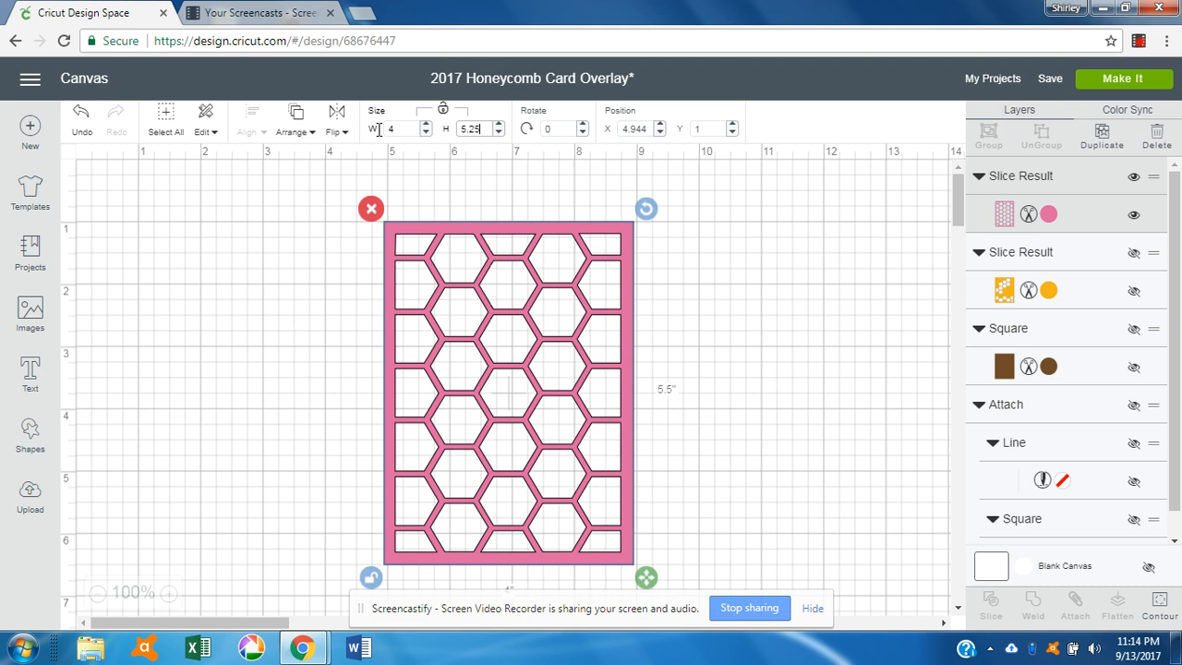
{"action": "key", "text": "Tab"}
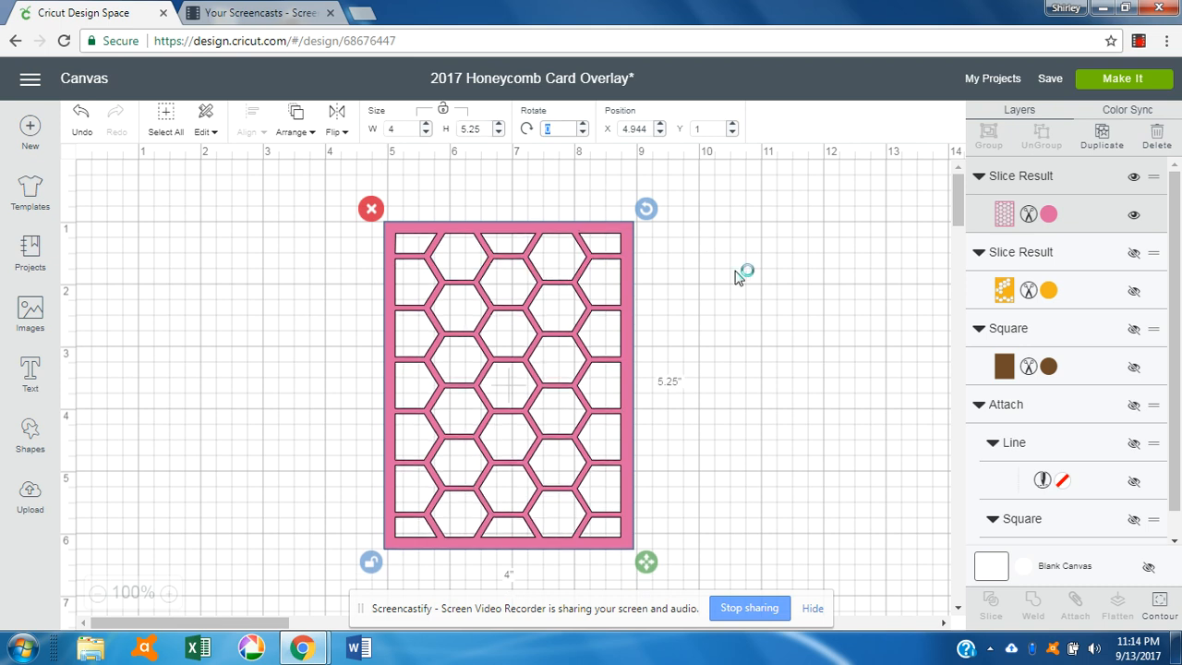
{"action": "left_click", "coordinate": [444, 108]}
Step: Unhide the orange Slice Result and move the orange sample to the right of the pink card
{"action": "left_click", "coordinate": [1134, 292]}
{"action": "left_click_drag", "start_coordinate": [665, 385], "coordinate": [912, 353]}
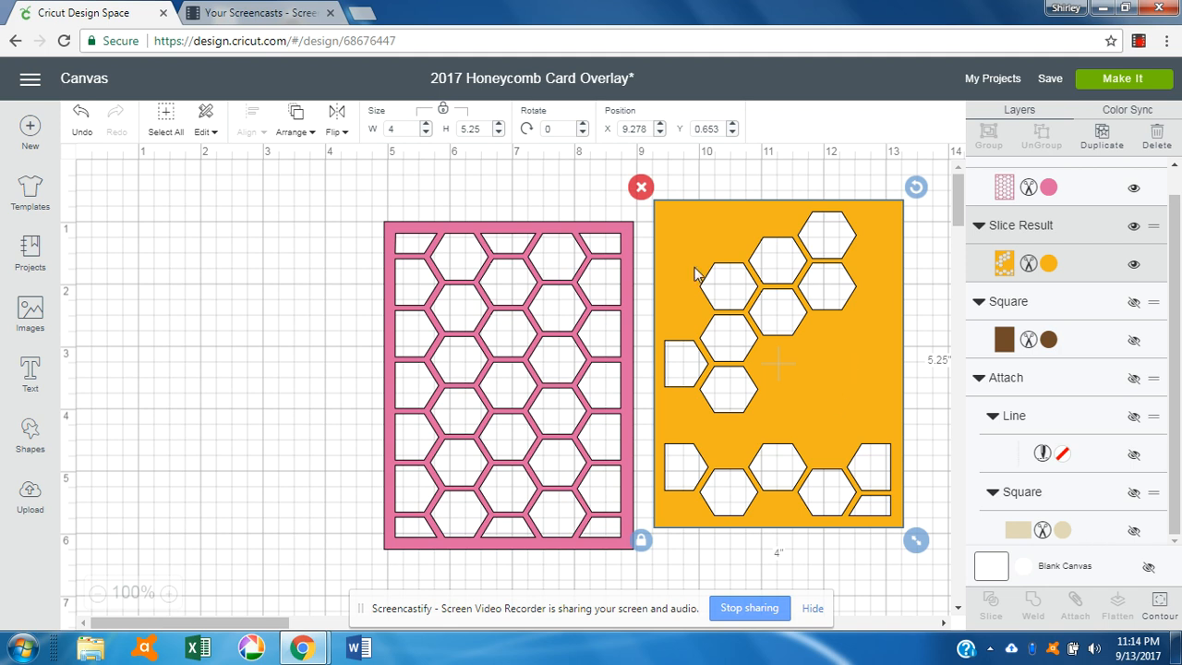
{"action": "left_click", "coordinate": [515, 376]}
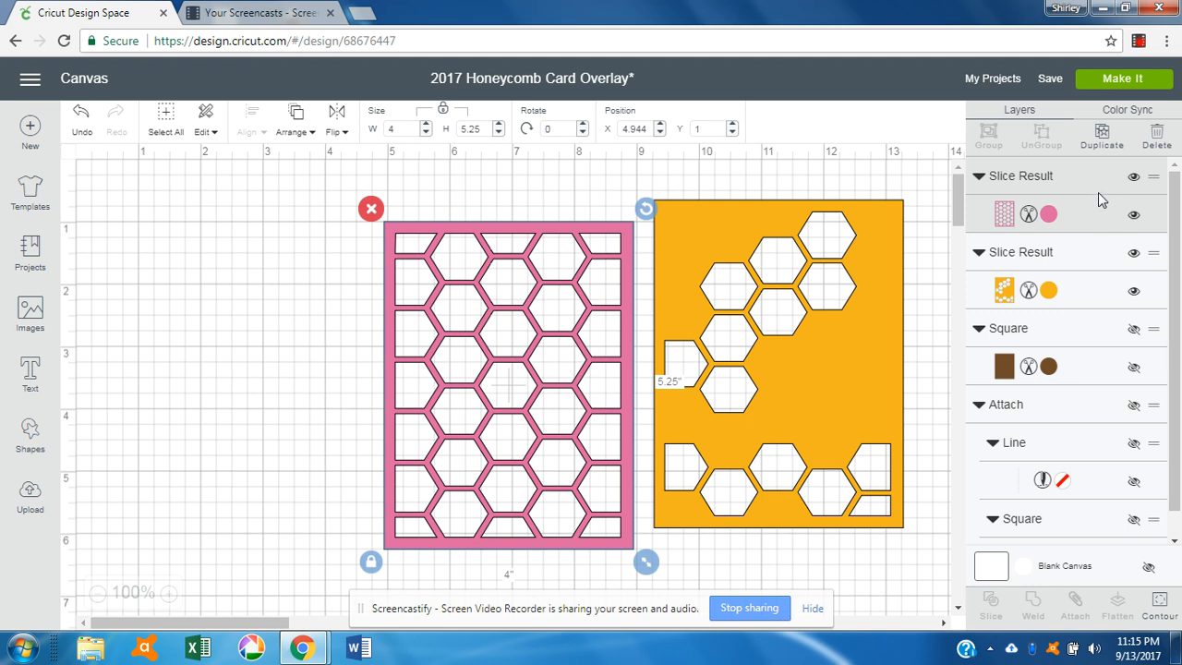
Step: Use Contour to hide the cuts of seven central hexagons on the pink card
{"action": "left_click", "coordinate": [1161, 599]}
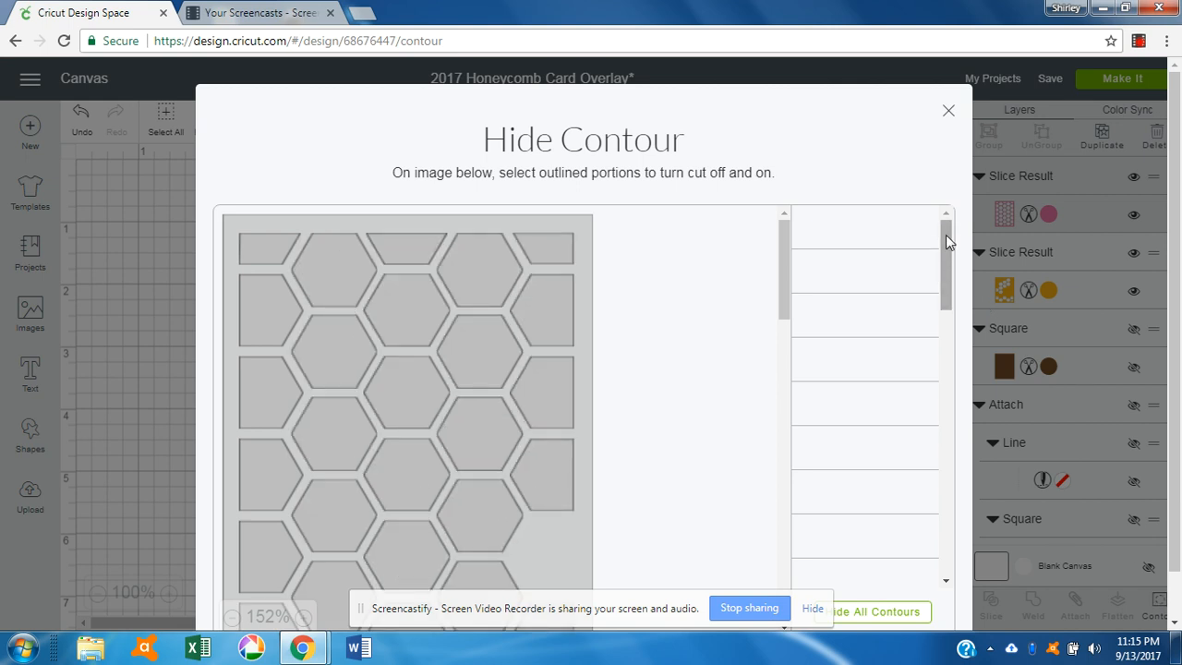
{"action": "left_click_drag", "start_coordinate": [946, 235], "coordinate": [945, 340]}
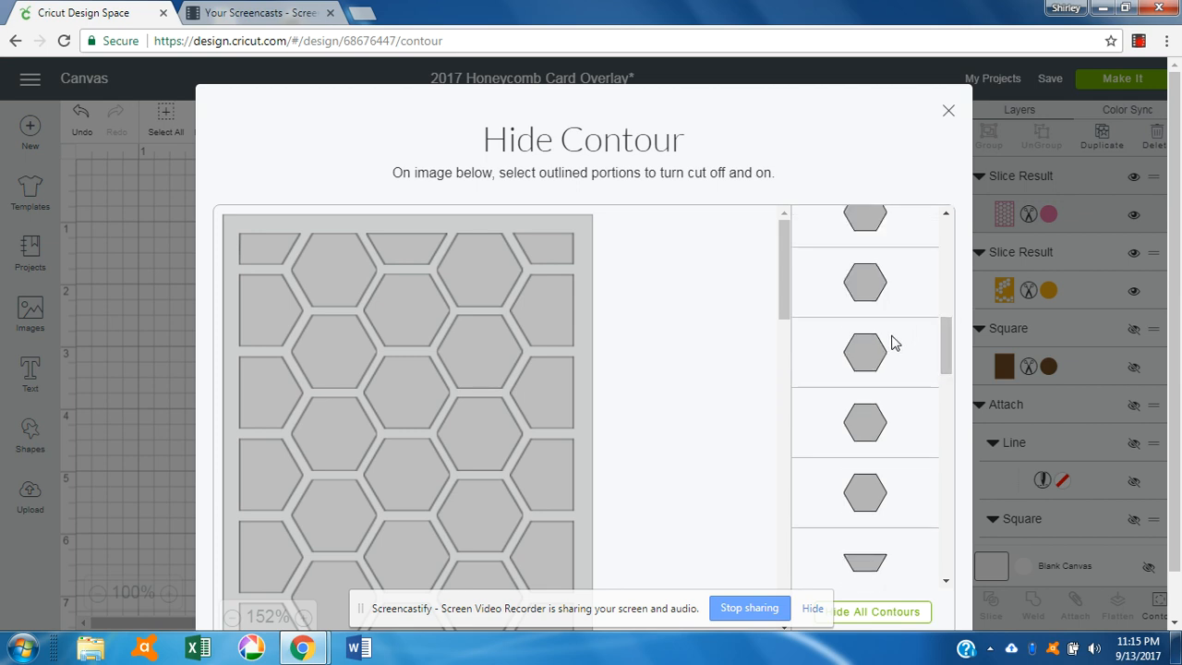
{"action": "left_click_drag", "start_coordinate": [781, 251], "coordinate": [781, 295]}
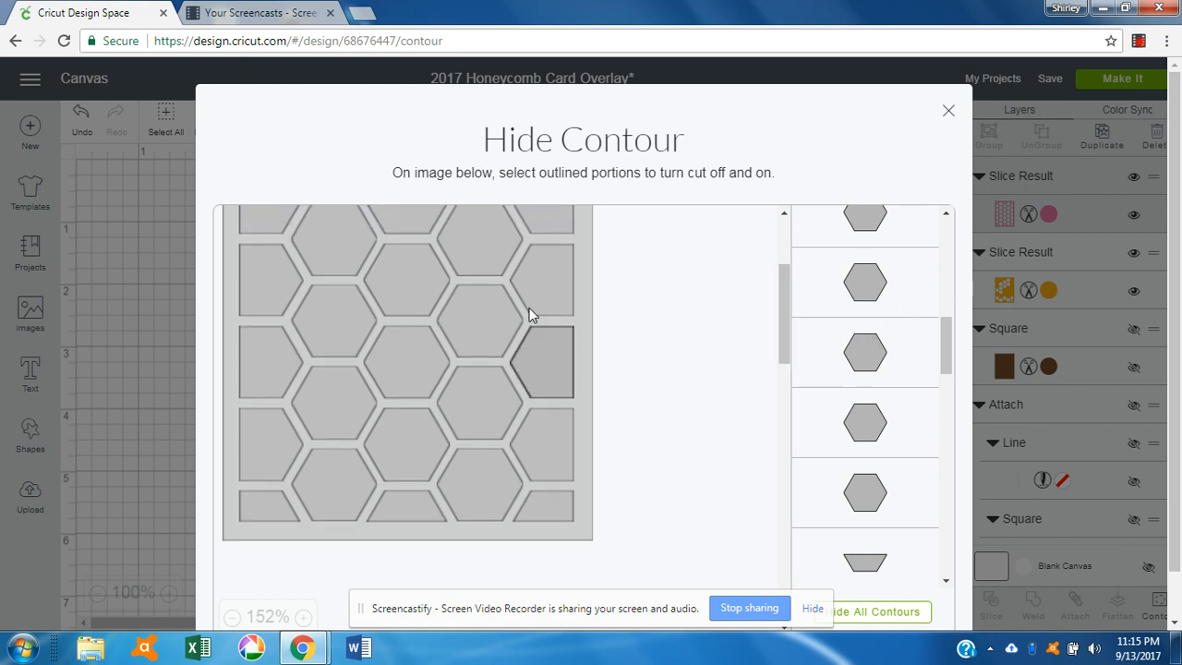
{"action": "left_click", "coordinate": [492, 254]}
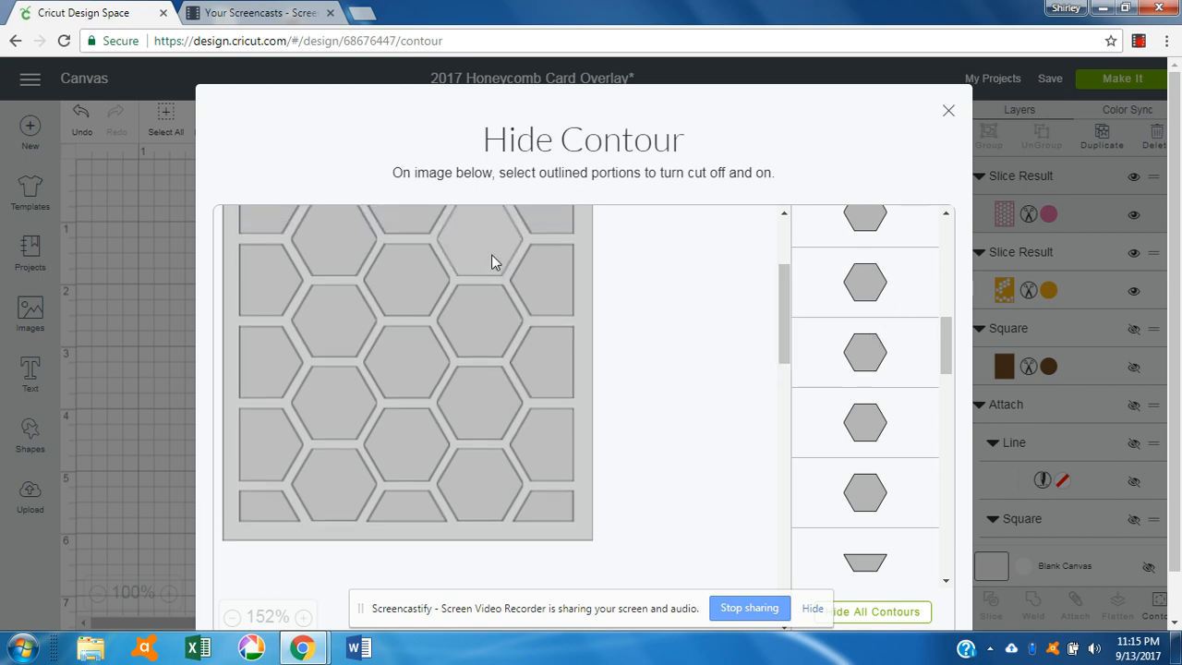
{"action": "left_click", "coordinate": [408, 274]}
{"action": "left_click", "coordinate": [413, 357]}
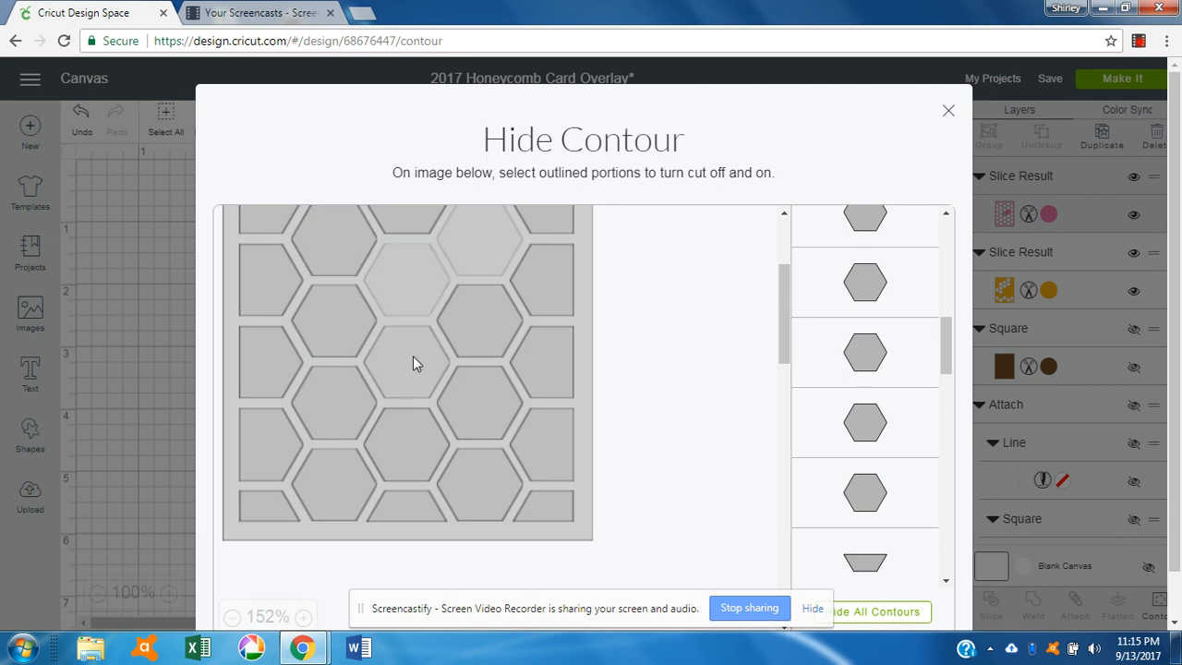
{"action": "left_click", "coordinate": [486, 393]}
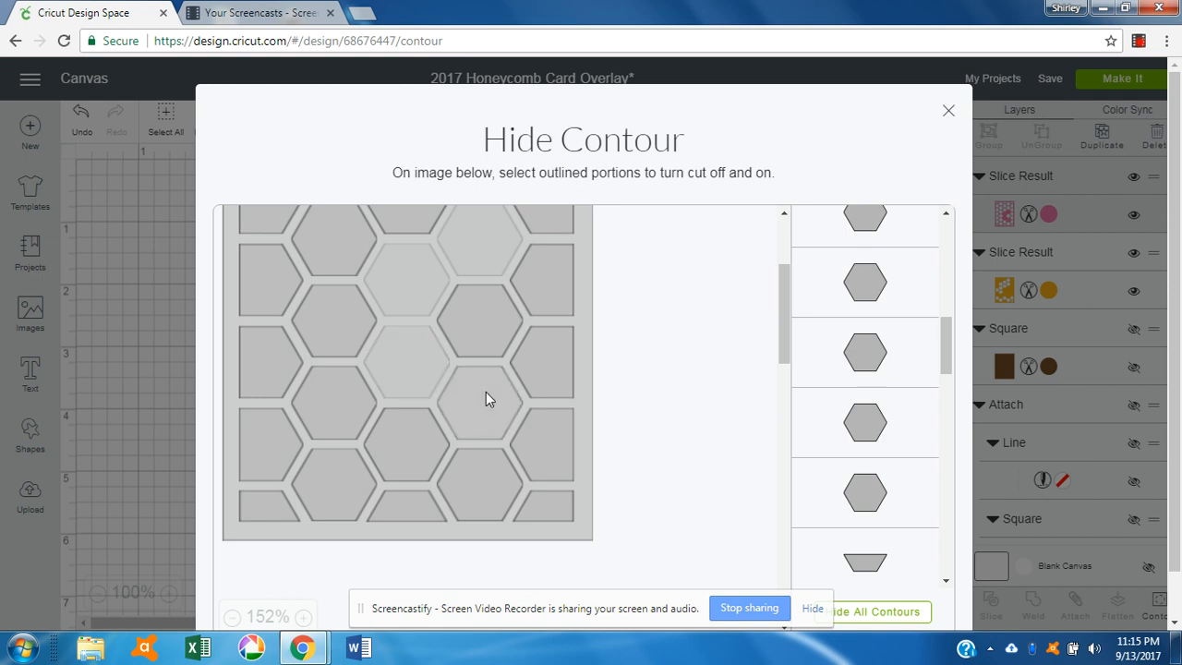
{"action": "left_click", "coordinate": [486, 339]}
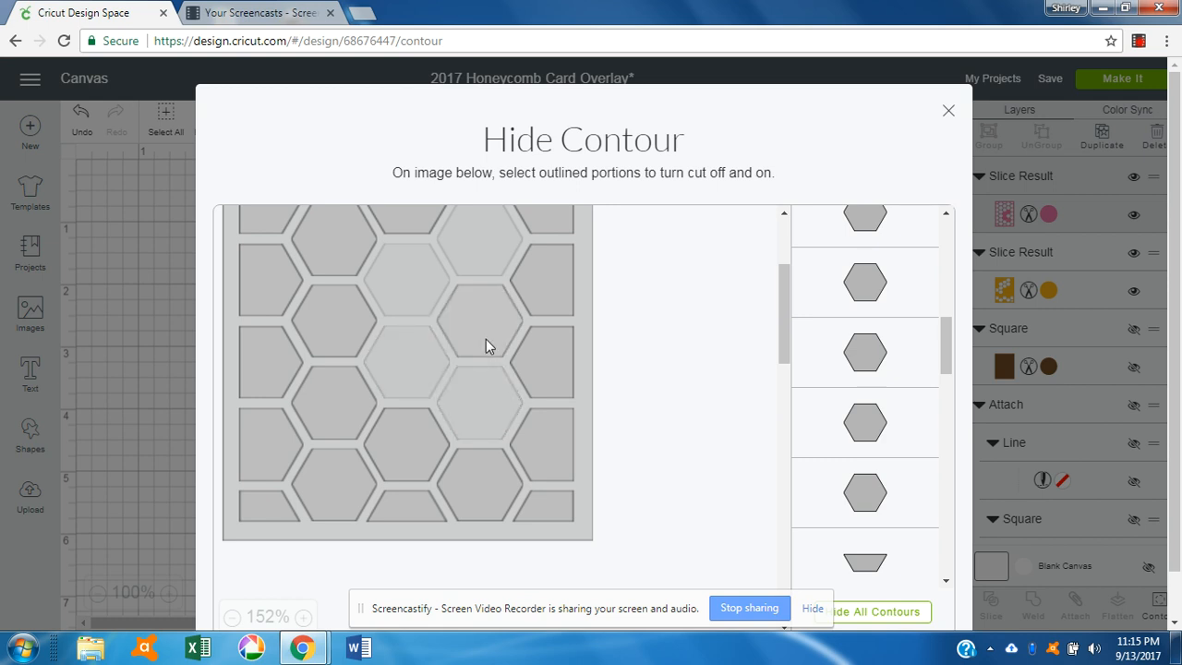
{"action": "left_click", "coordinate": [538, 284]}
{"action": "left_click", "coordinate": [545, 354]}
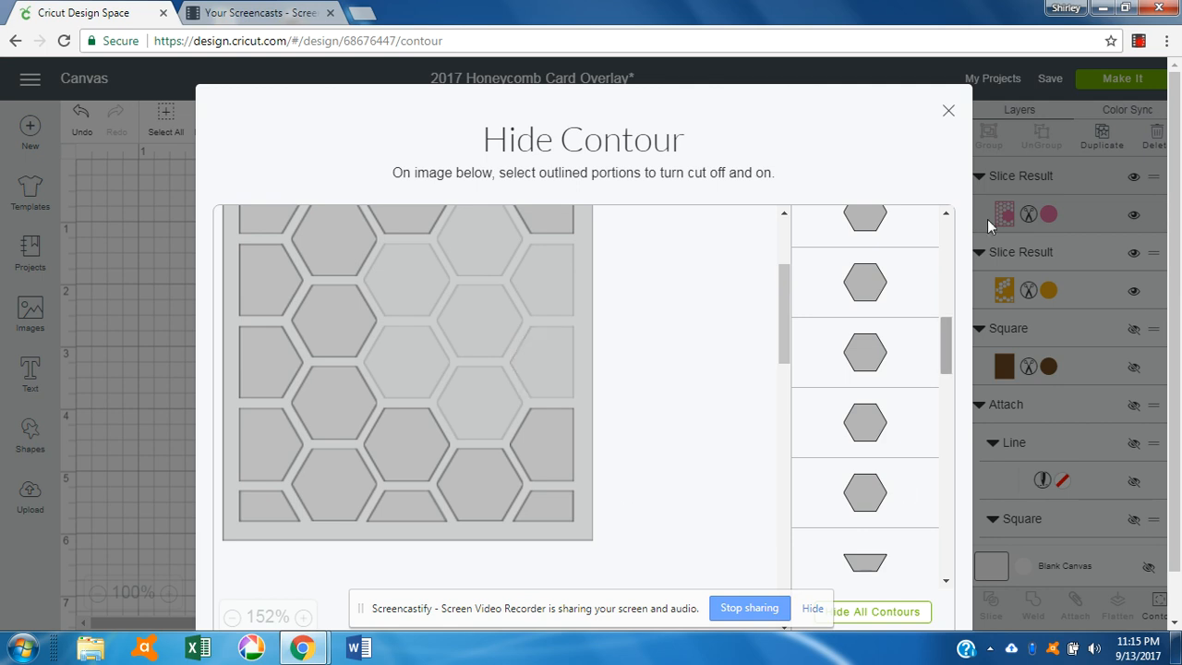
{"action": "left_click", "coordinate": [949, 111]}
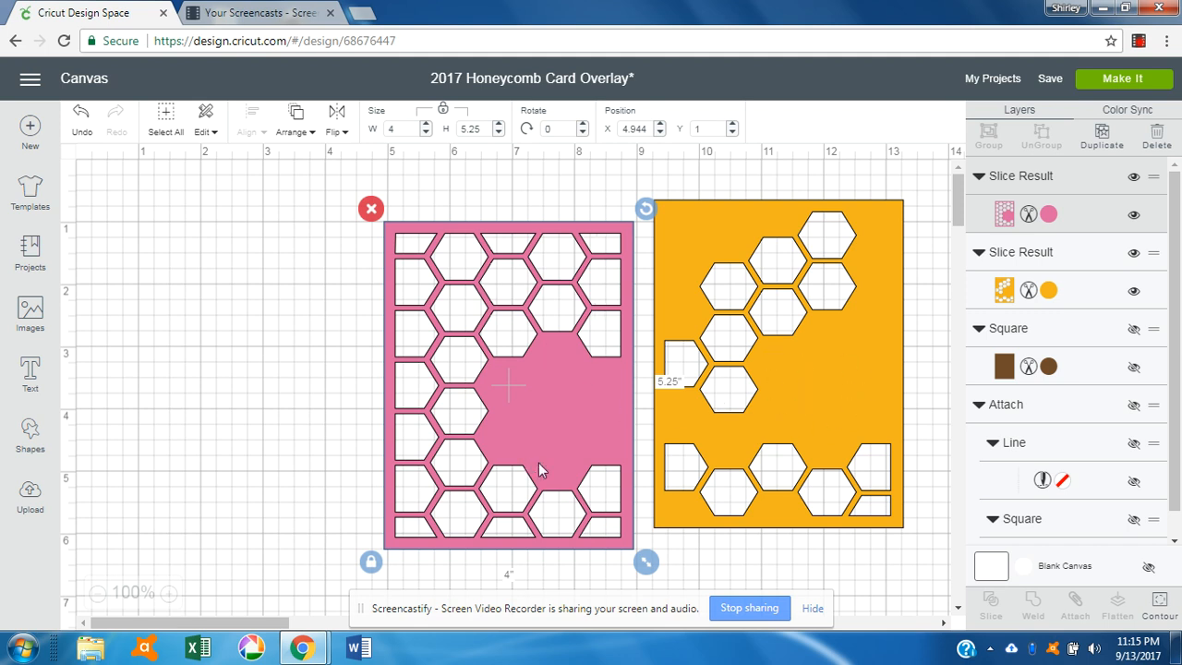
Step: In Contour, hide the top-middle trapezoid, a top-row hexagon and two left-edge half-hexagons
{"action": "left_click", "coordinate": [1161, 605]}
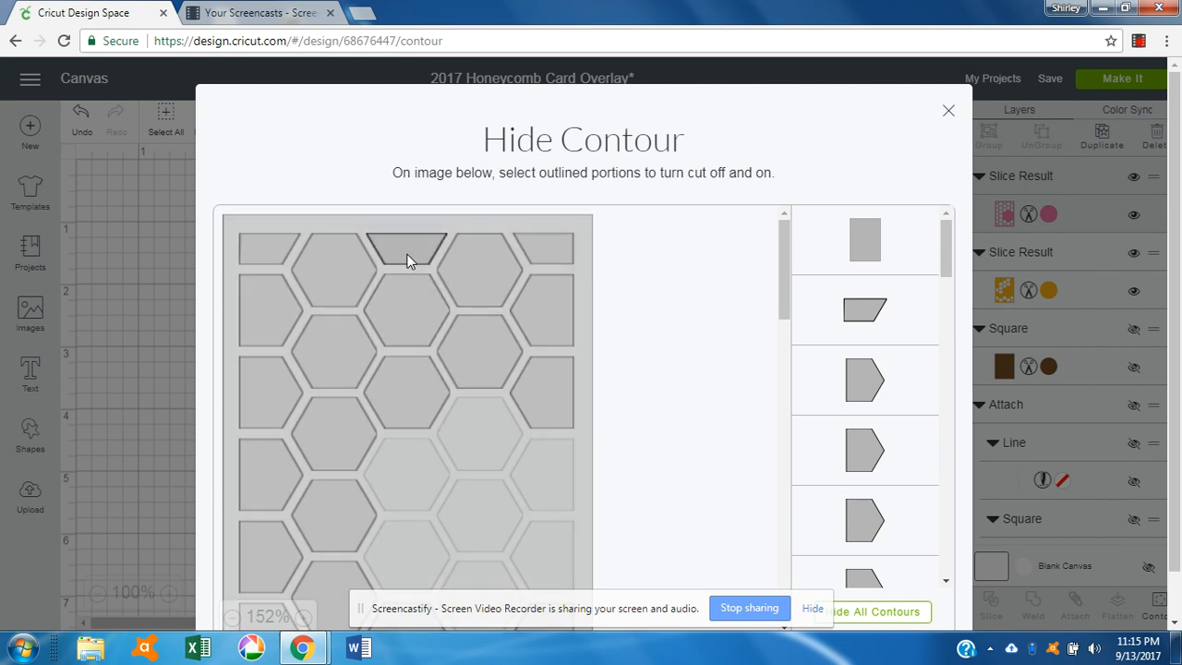
{"action": "left_click", "coordinate": [409, 260]}
{"action": "left_click", "coordinate": [316, 290]}
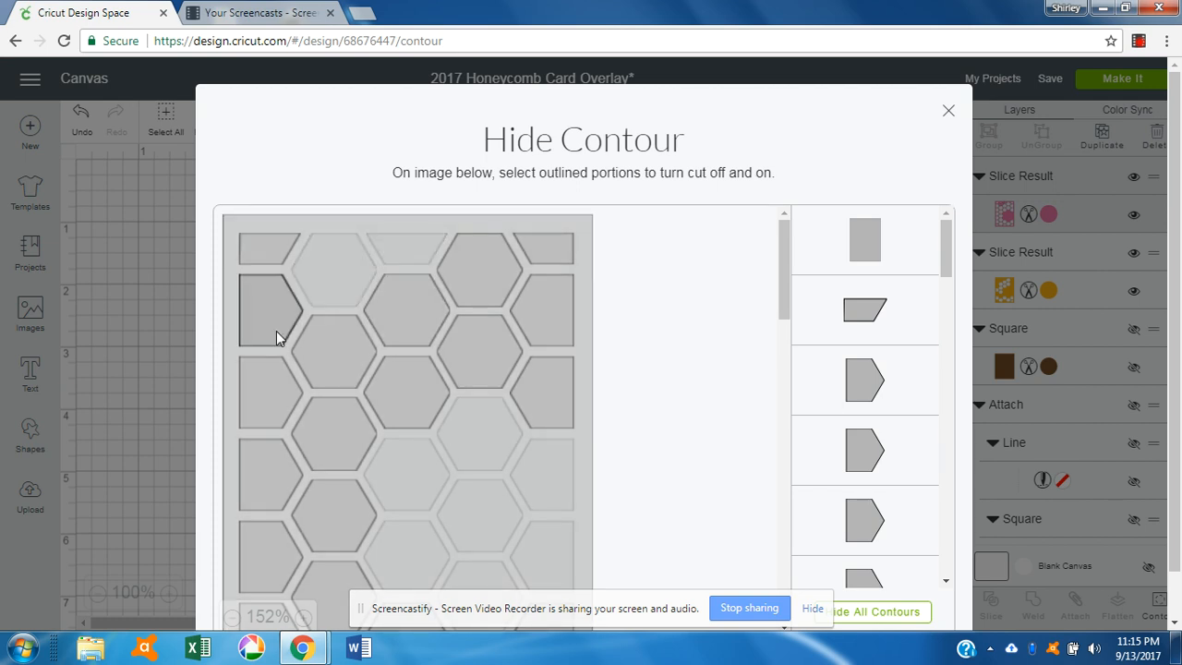
{"action": "left_click", "coordinate": [273, 371]}
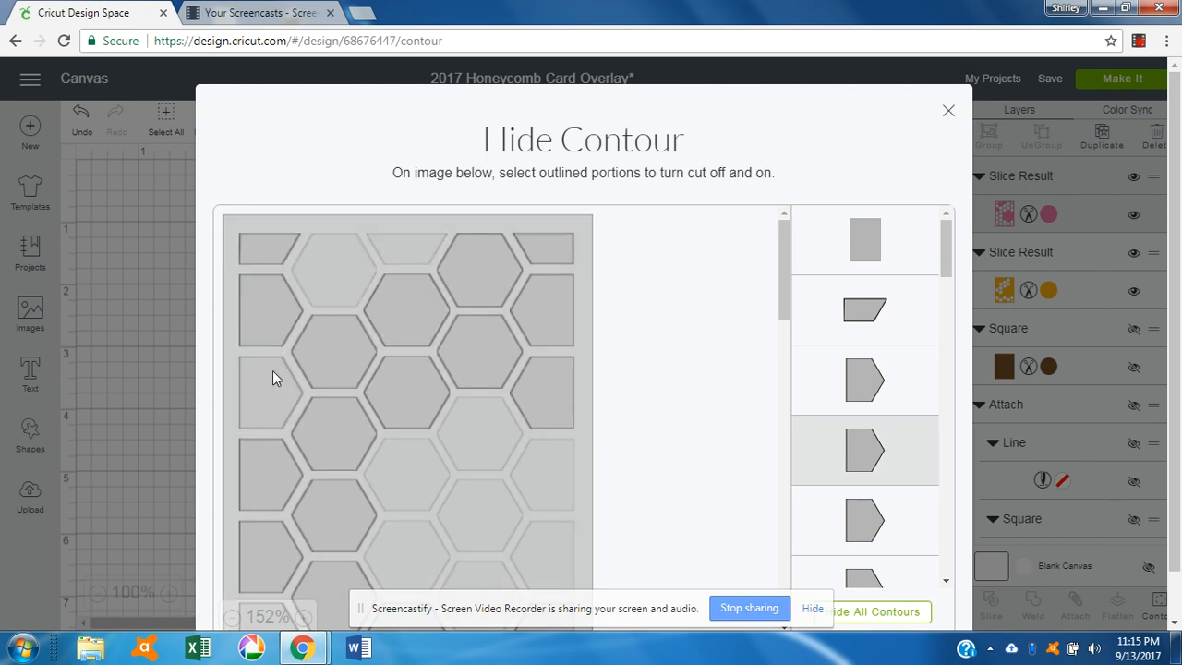
{"action": "left_click", "coordinate": [279, 466]}
{"action": "left_click_drag", "start_coordinate": [785, 263], "coordinate": [784, 325]}
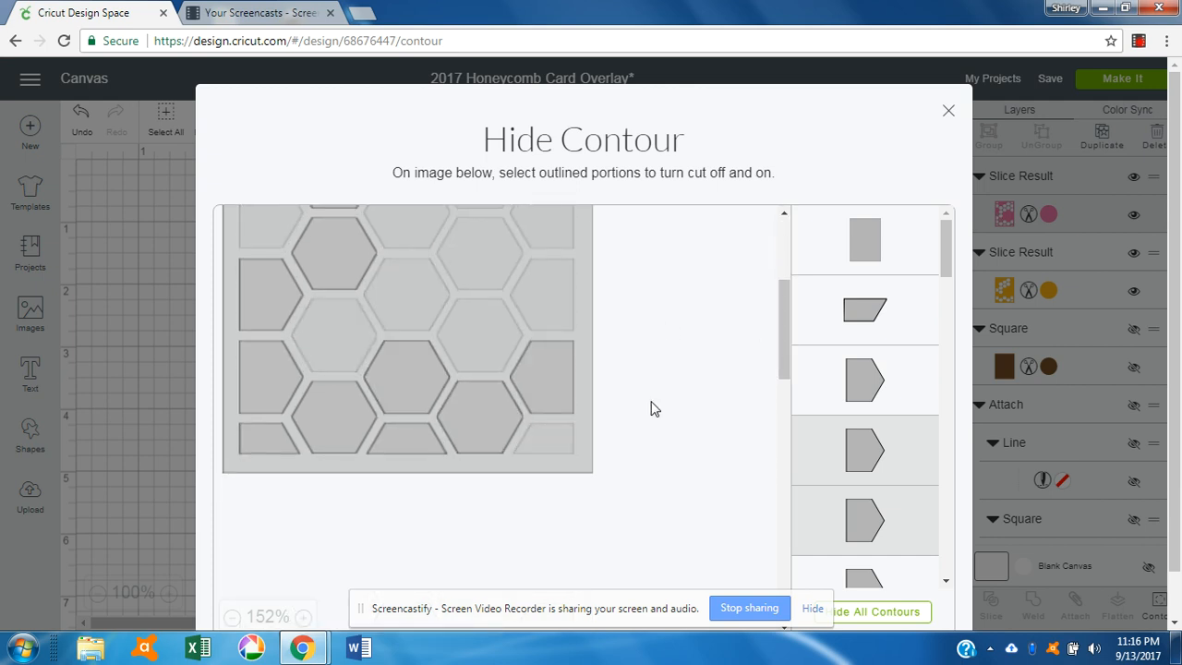
{"action": "left_click", "coordinate": [949, 111]}
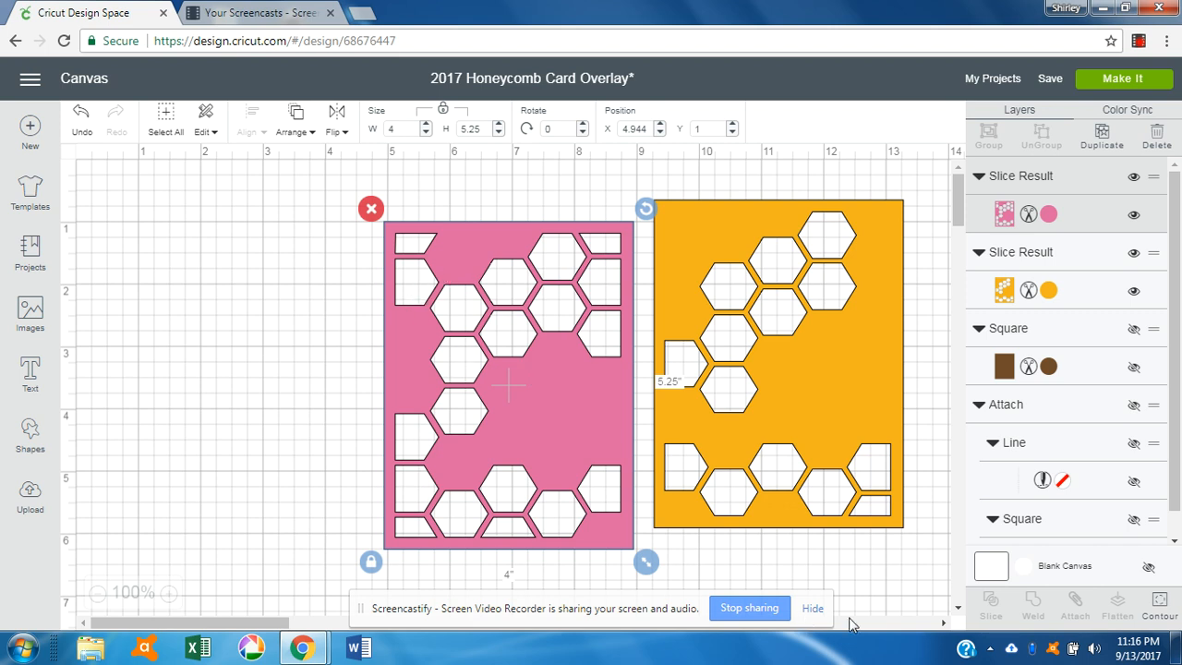
Step: In Contour, hide the top-left corner trapezoid and the upper left-edge half-hexagon
{"action": "left_click", "coordinate": [1163, 606]}
{"action": "left_click", "coordinate": [276, 262]}
{"action": "left_click", "coordinate": [271, 306]}
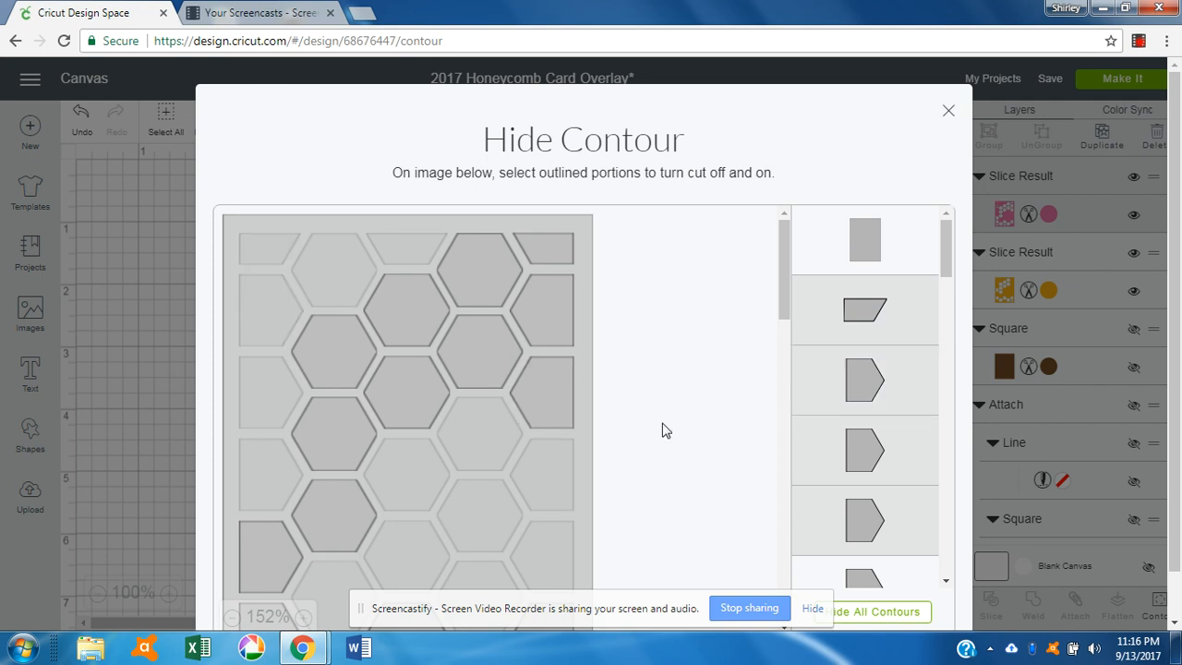
{"action": "left_click", "coordinate": [949, 114]}
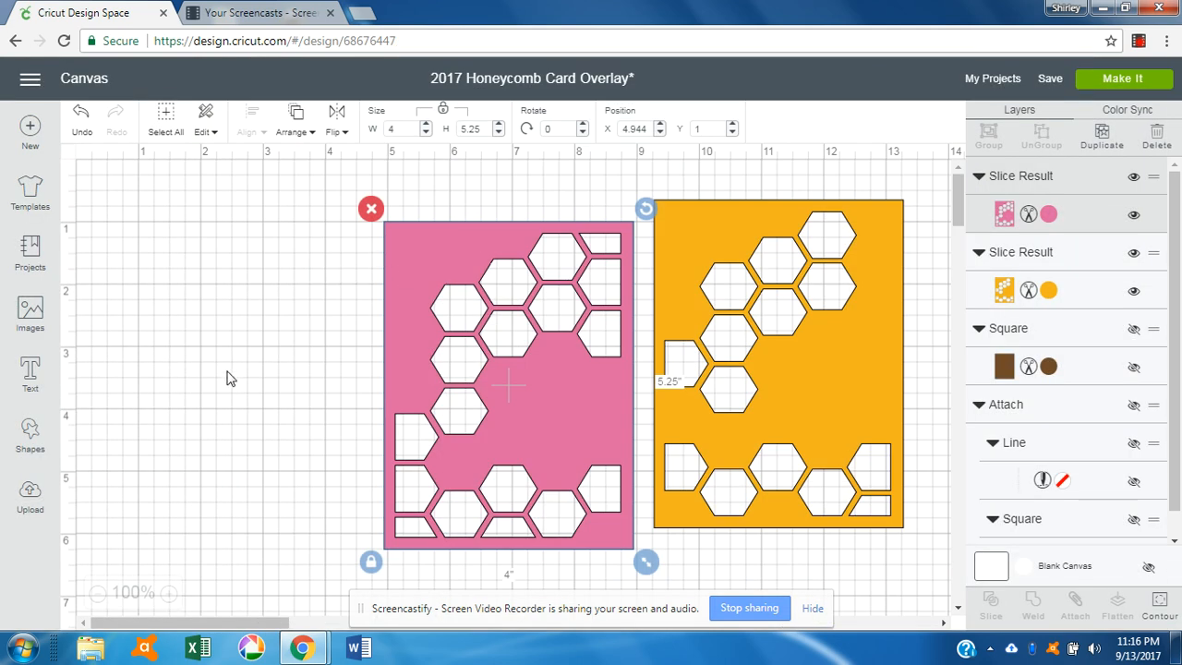